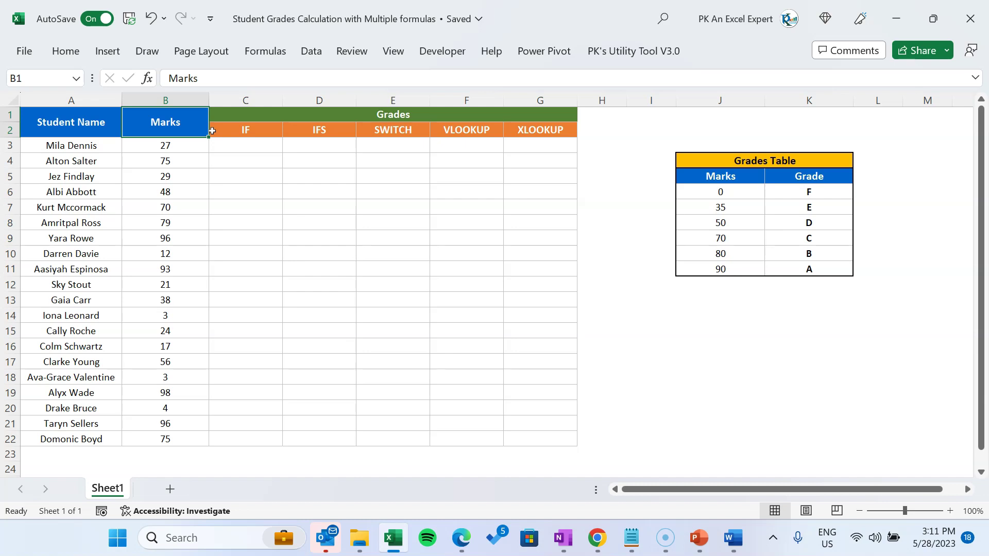
- Review the student names, their marks, the Grades Table thresholds and the empty IF column
{"action": "left_click", "coordinate": [208, 131]}
{"action": "left_click_drag", "start_coordinate": [93, 122], "coordinate": [95, 407]}
{"action": "left_click_drag", "start_coordinate": [159, 117], "coordinate": [150, 362]}
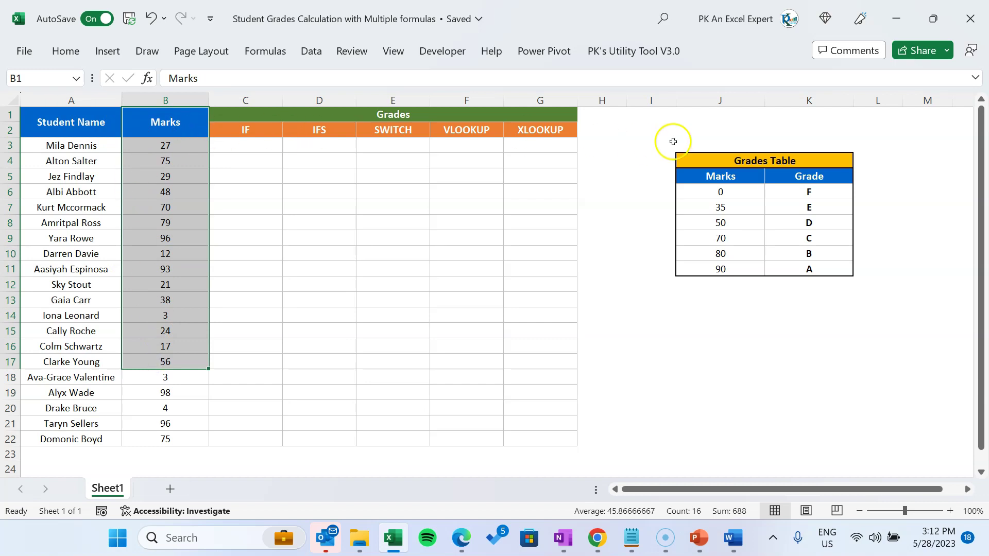
{"action": "left_click_drag", "start_coordinate": [780, 161], "coordinate": [750, 274]}
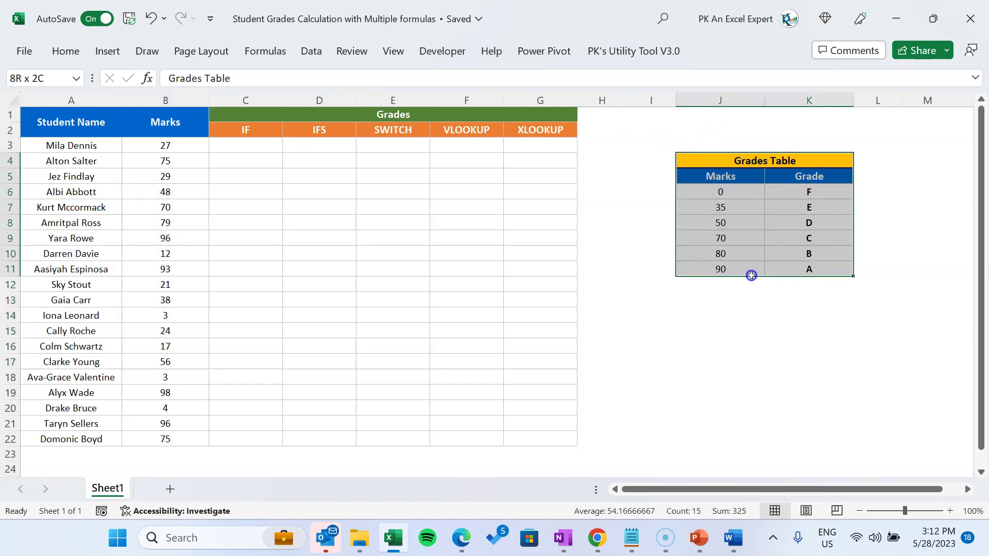
{"action": "left_click", "coordinate": [730, 177]}
{"action": "left_click_drag", "start_coordinate": [720, 191], "coordinate": [721, 268]}
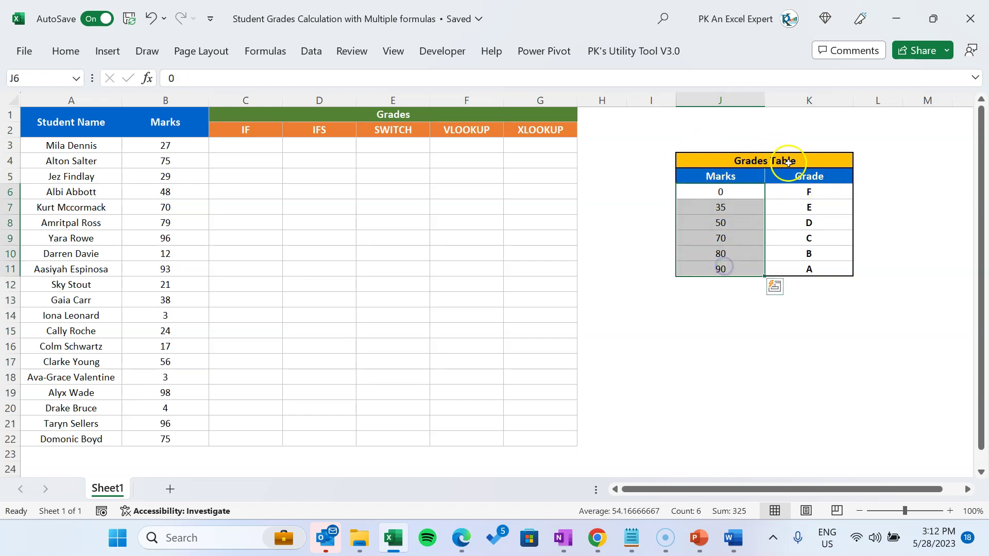
{"action": "left_click", "coordinate": [740, 176]}
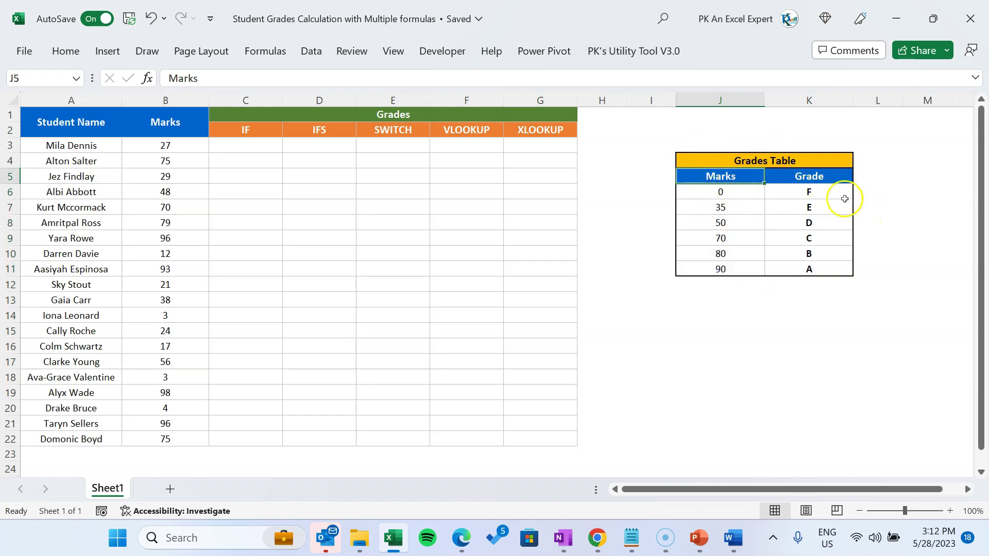
{"action": "key", "text": "Down"}
{"action": "key", "text": "Down"}
{"action": "key", "text": "Down"}
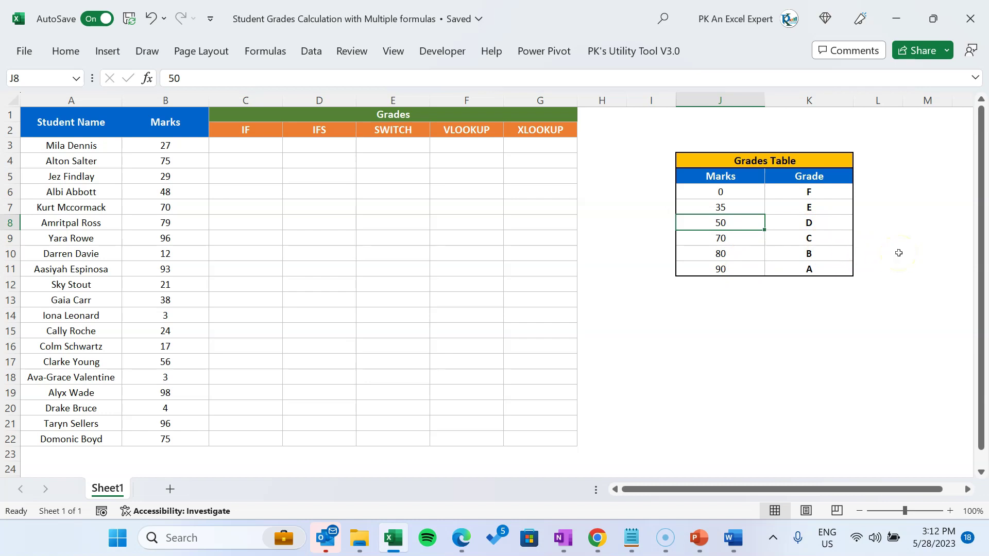
{"action": "left_click_drag", "start_coordinate": [245, 146], "coordinate": [245, 443]}
{"action": "left_click_drag", "start_coordinate": [172, 145], "coordinate": [172, 439]}
- In C3, type a nested IF grading B3 below 35, 50, 70, 80, 90 as F, E, D, C, B, else A
{"action": "left_click", "coordinate": [259, 143]}
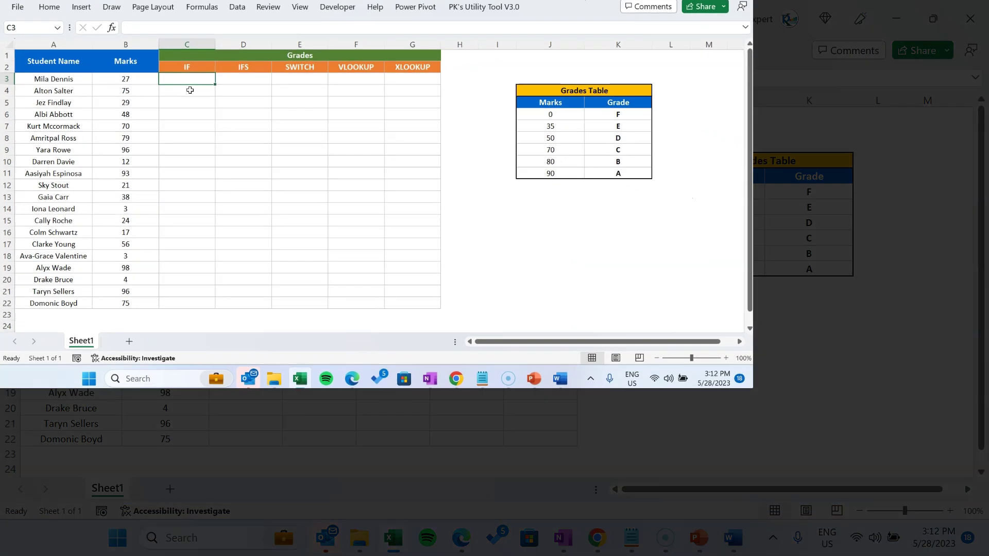
{"action": "type", "text": "="}
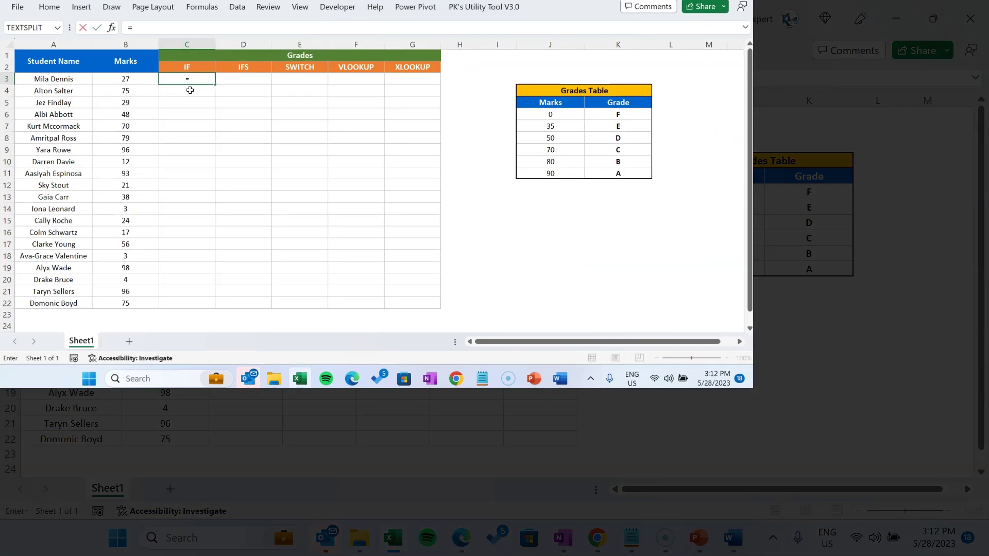
{"action": "type", "text": "IF("}
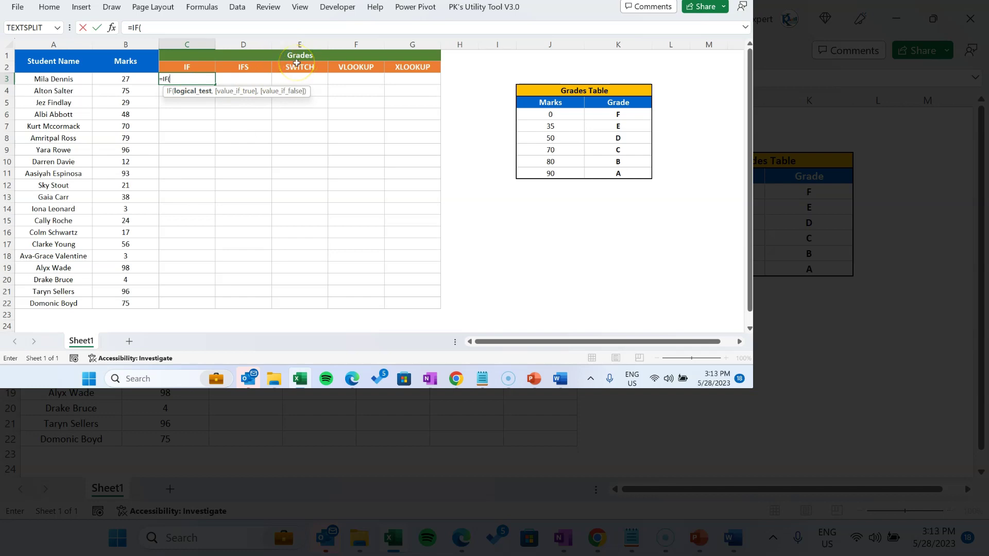
{"action": "left_click", "coordinate": [140, 78]}
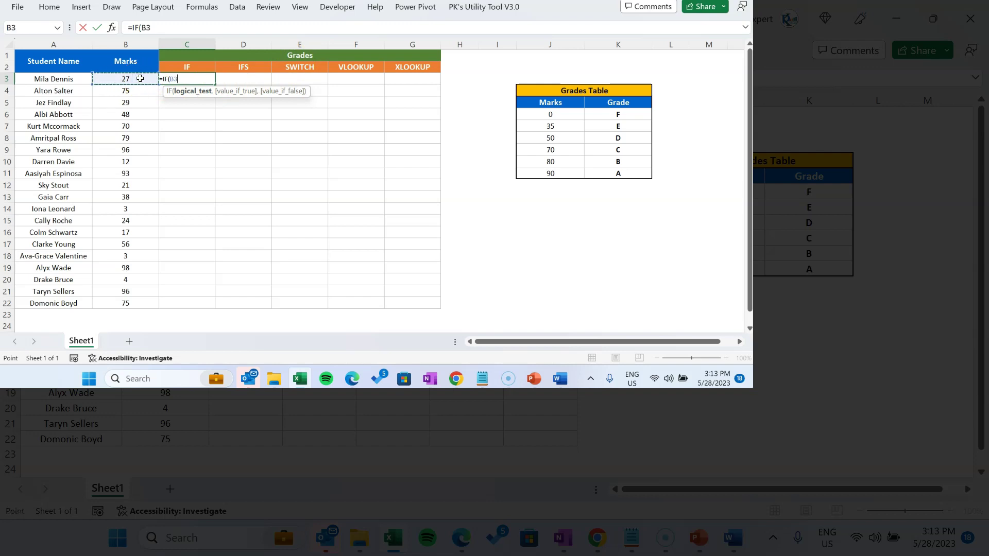
{"action": "type", "text": "<35,\"F\""}
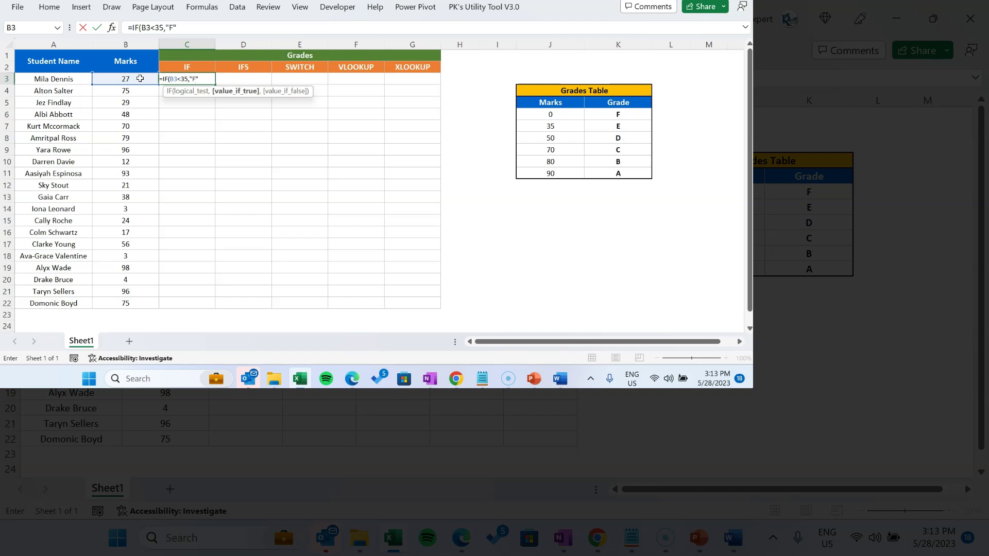
{"action": "type", "text": ",if"}
{"action": "key", "text": "Tab"}
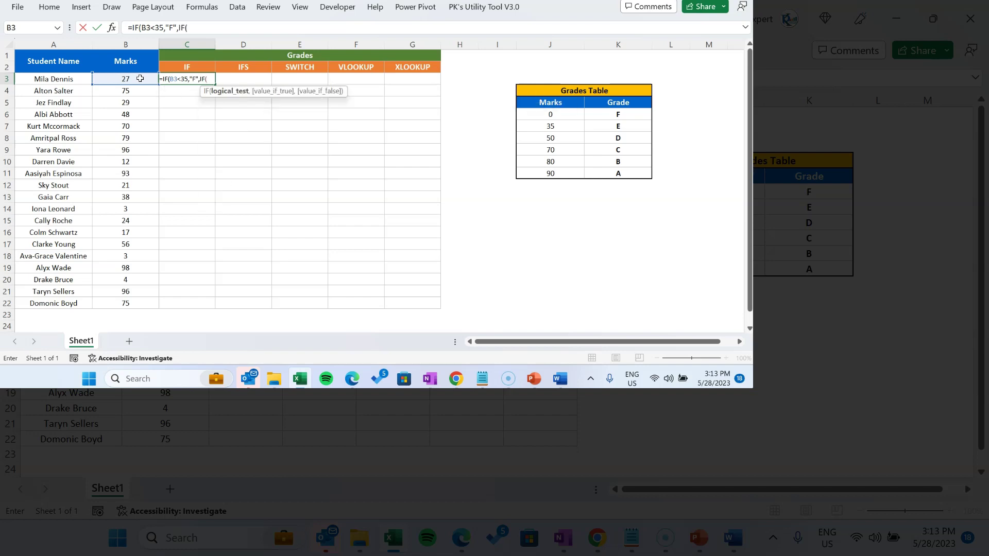
{"action": "left_click", "coordinate": [140, 78]}
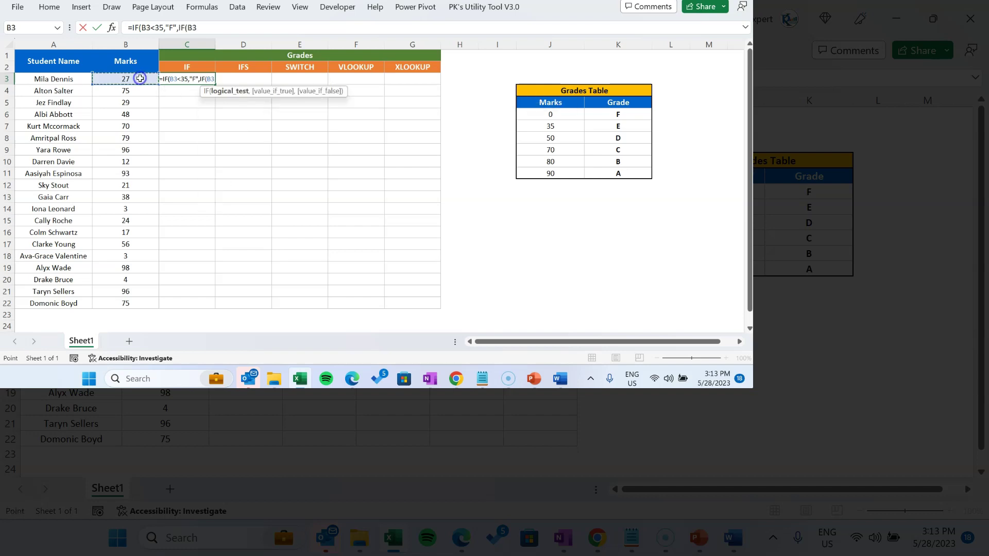
{"action": "type", "text": "<"}
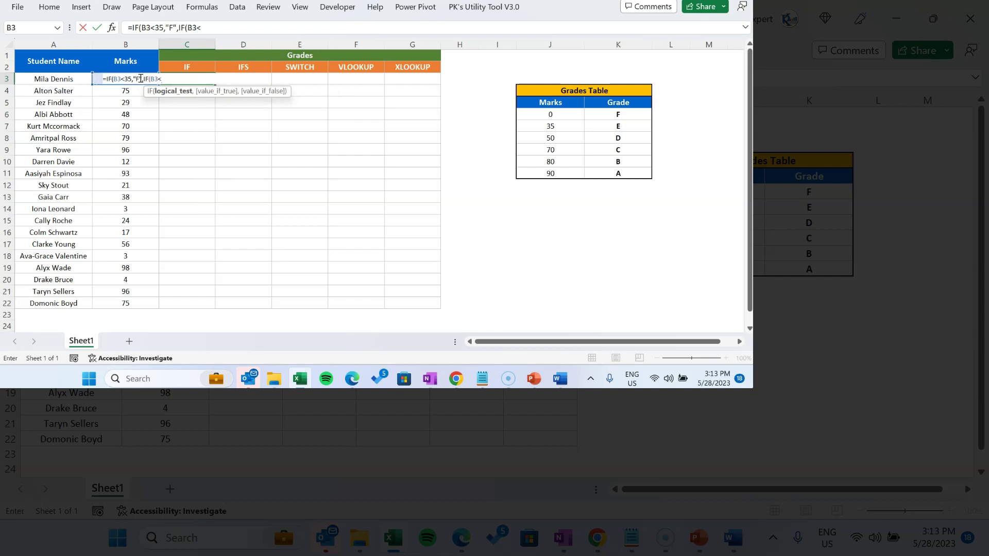
{"action": "type", "text": "50,\"E"}
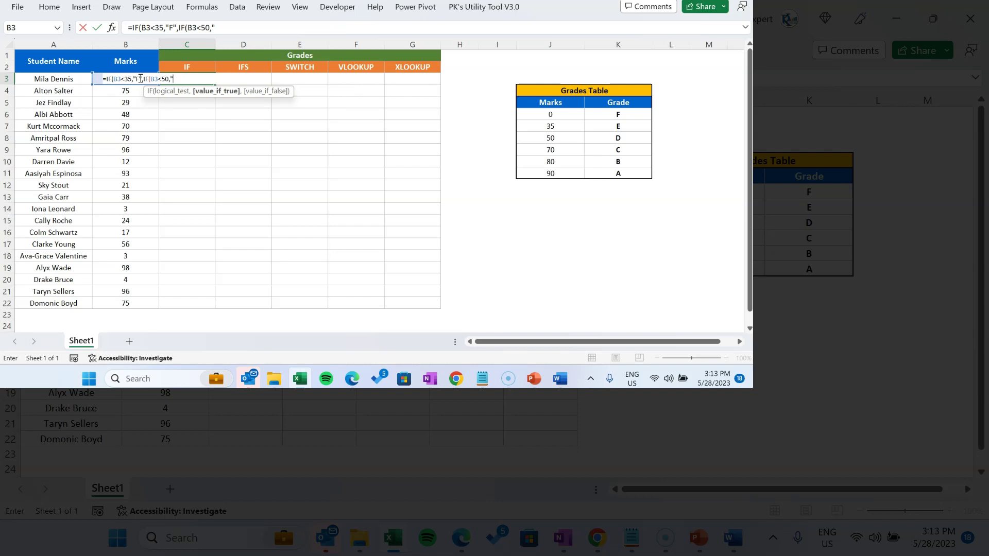
{"action": "type", "text": "\",IF(b3"}
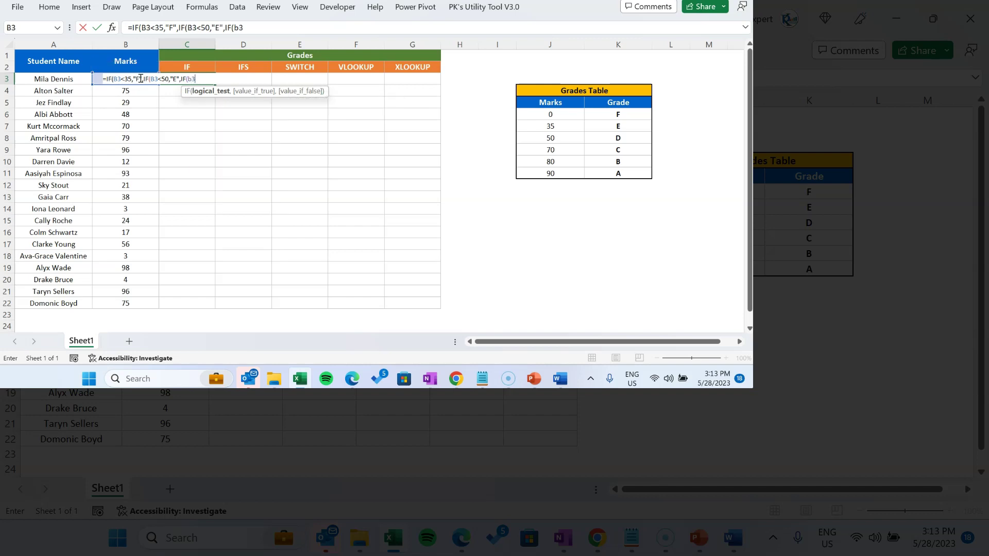
{"action": "type", "text": "<70,\"D\",i"}
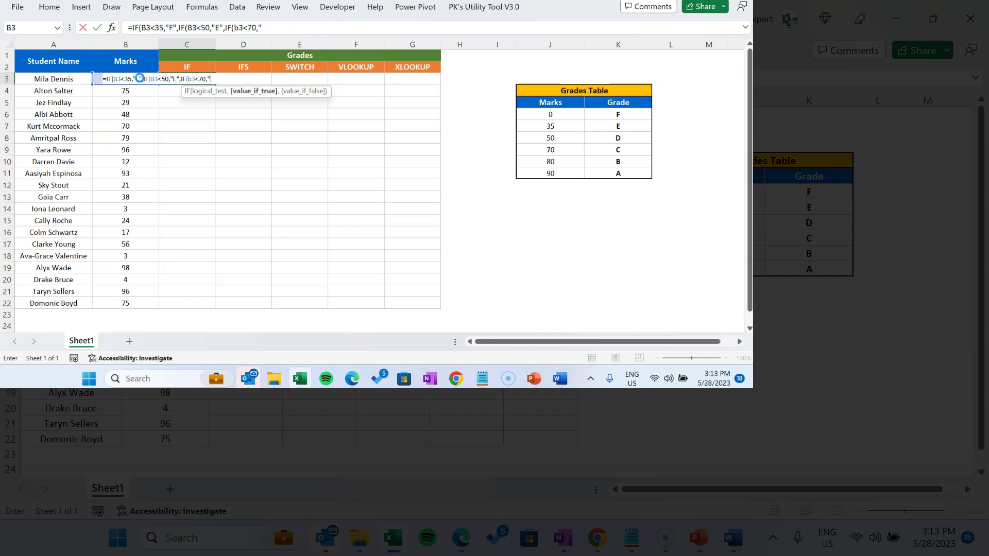
{"action": "key", "text": "Tab"}
{"action": "type", "text": "B3"}
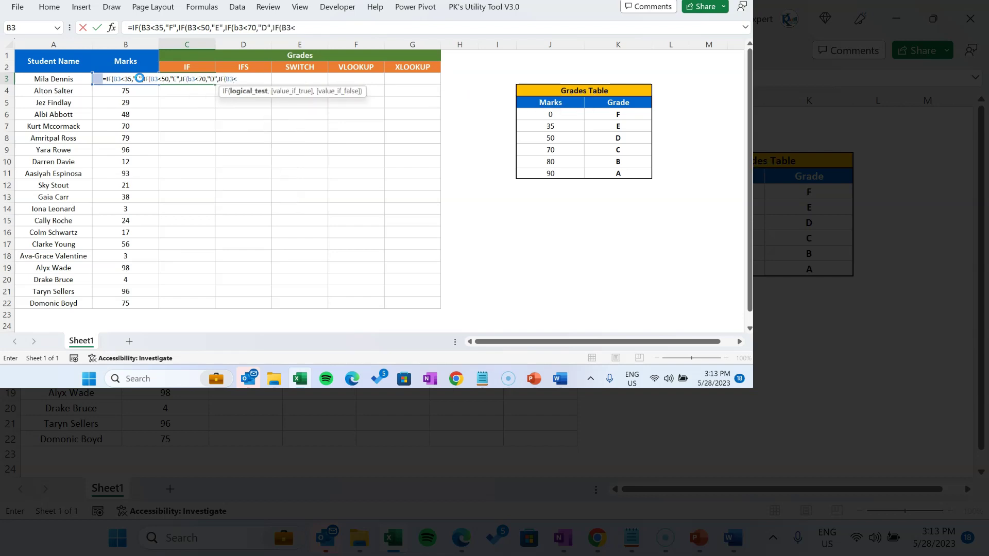
{"action": "type", "text": "<80\""}
{"action": "type", "text": "C\""}
{"action": "type", "text": ",if"}
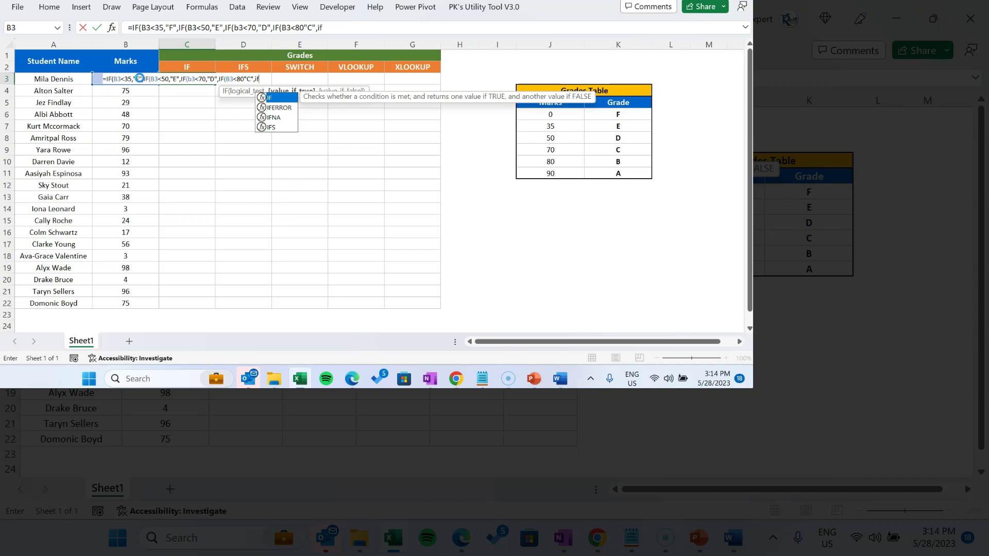
{"action": "key", "text": "Tab"}
{"action": "type", "text": "B"}
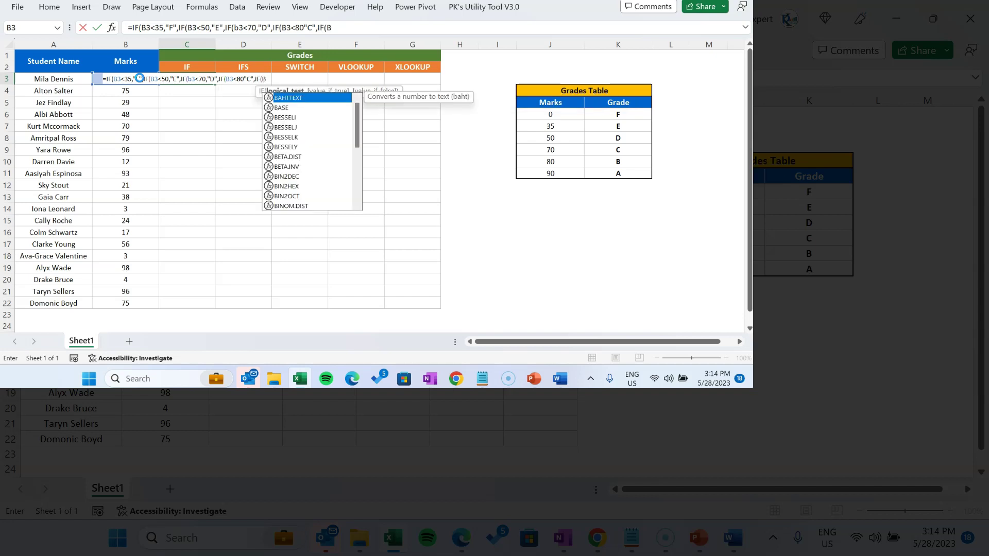
{"action": "type", "text": "3<"}
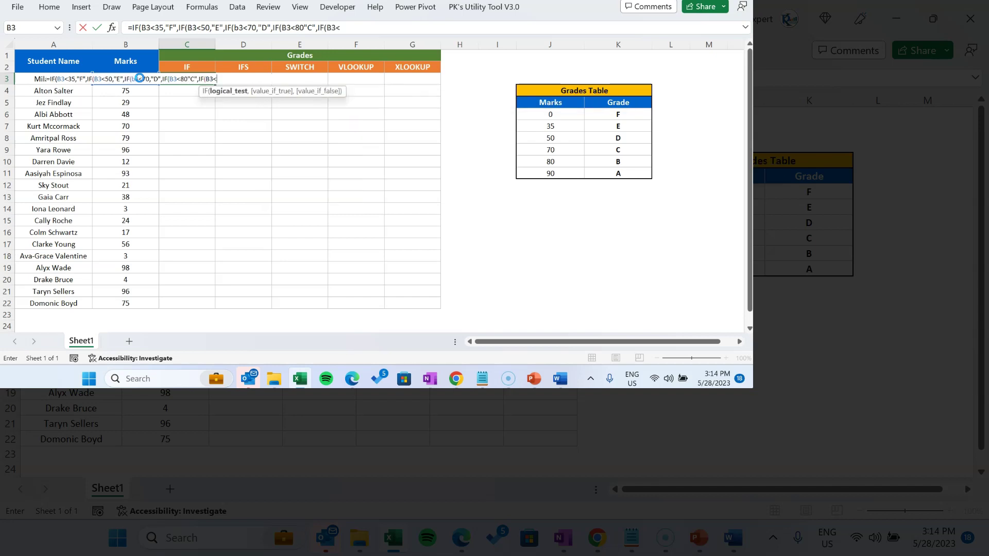
{"action": "type", "text": "90\",\"B\",\"A\""}
- Insert the missing comma after 80 in C3's nested IF and enter it, returning F for 27
{"action": "key", "text": "Return"}
{"action": "key", "text": "Return"}
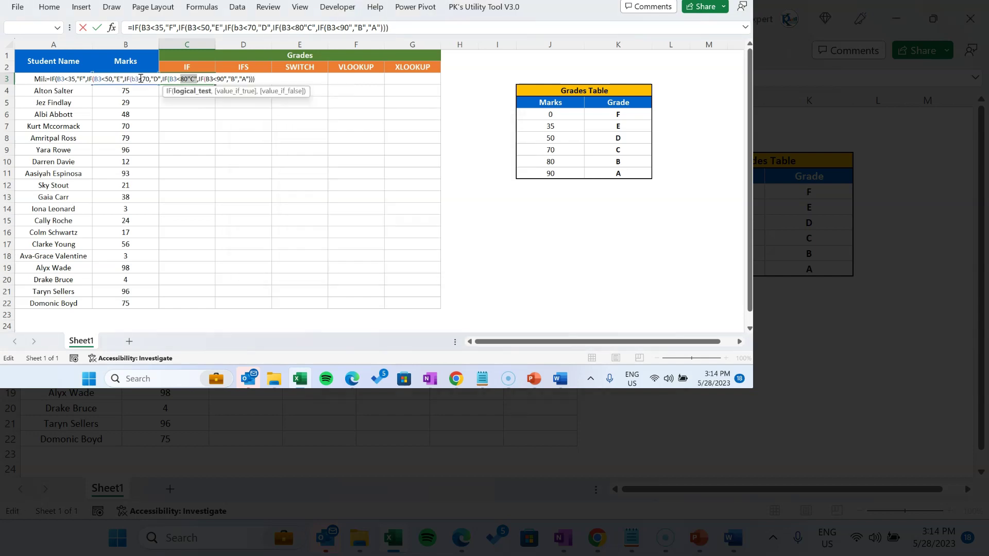
{"action": "left_click", "coordinate": [307, 28]}
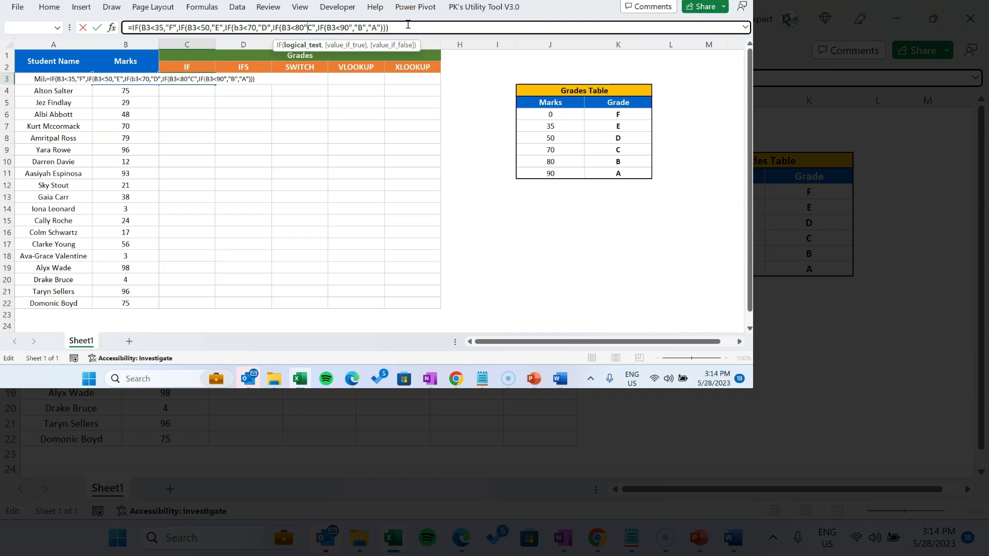
{"action": "left_click", "coordinate": [305, 25]}
{"action": "type", "text": ","}
{"action": "left_click", "coordinate": [374, 26]}
{"action": "type", "text": ","}
{"action": "key", "text": "Return"}
{"action": "key", "text": "Return"}
- Fill the IF formula down to C22 and verify grades such as C for 75 and A for 96
{"action": "double_click", "coordinate": [215, 84]}
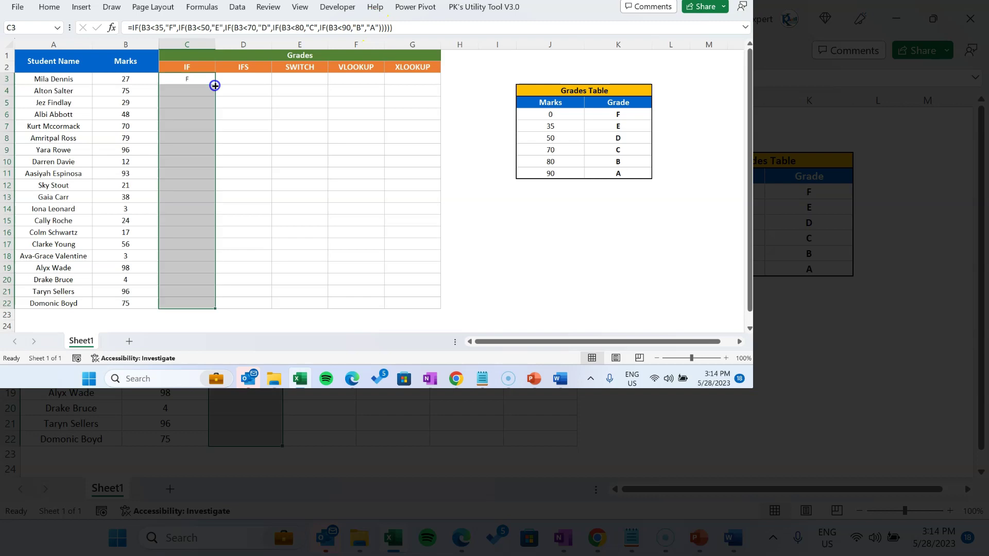
{"action": "left_click", "coordinate": [187, 81]}
{"action": "mouse_move", "coordinate": [125, 88]}
{"action": "left_mouse_down"}
{"action": "mouse_move", "coordinate": [206, 85]}
{"action": "mouse_move", "coordinate": [139, 91]}
{"action": "left_mouse_up"}
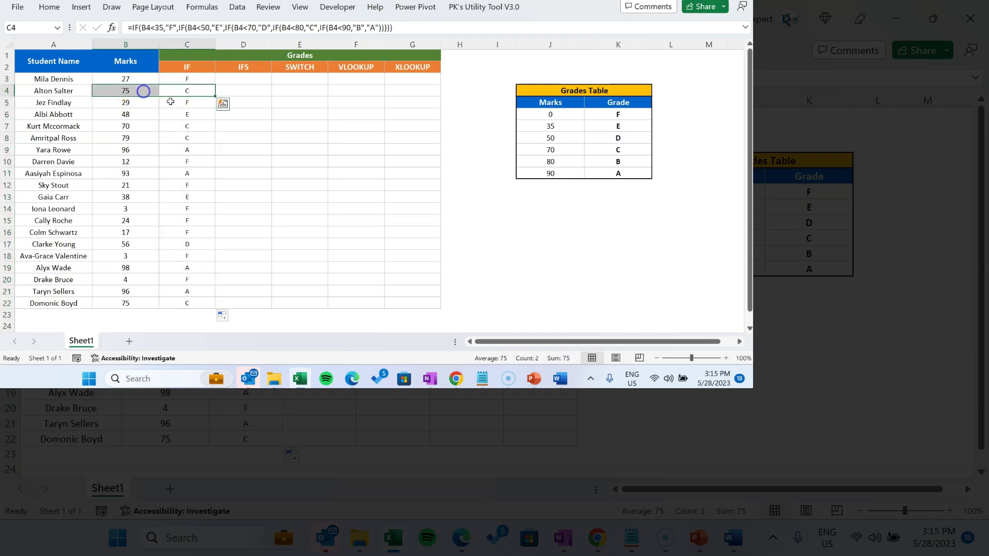
{"action": "left_click", "coordinate": [194, 114]}
{"action": "left_click_drag", "start_coordinate": [191, 154], "coordinate": [120, 151]}
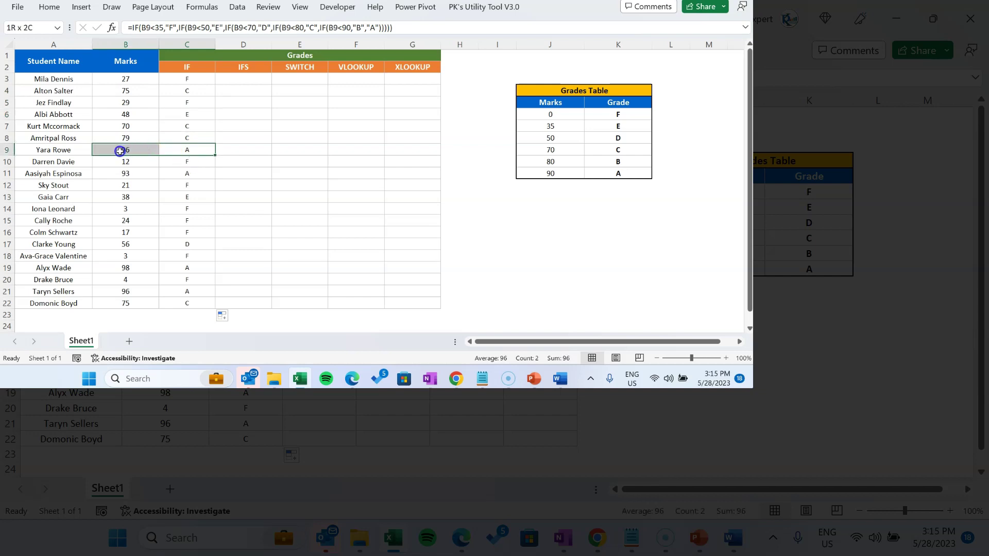
{"action": "left_click", "coordinate": [128, 150]}
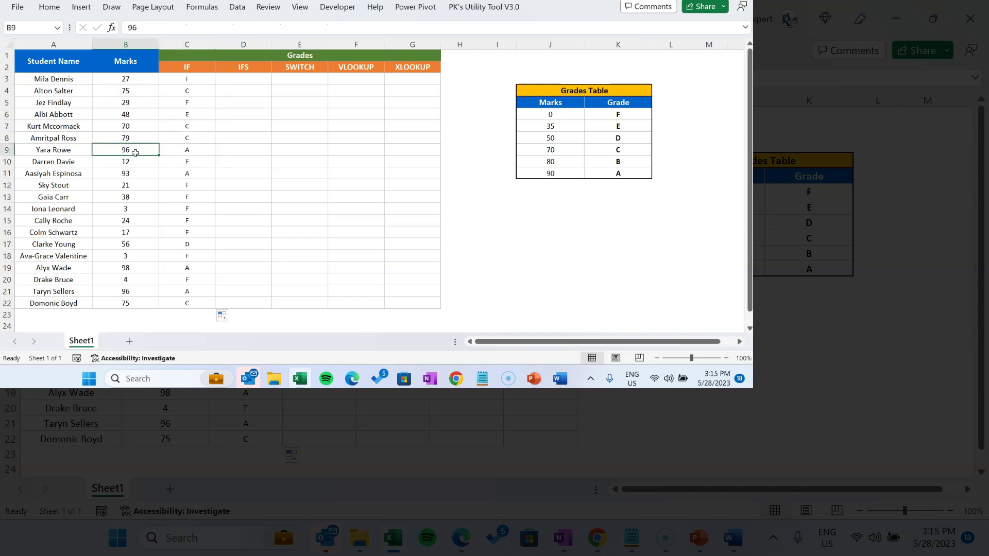
{"action": "left_click", "coordinate": [136, 80]}
{"action": "left_click", "coordinate": [254, 79]}
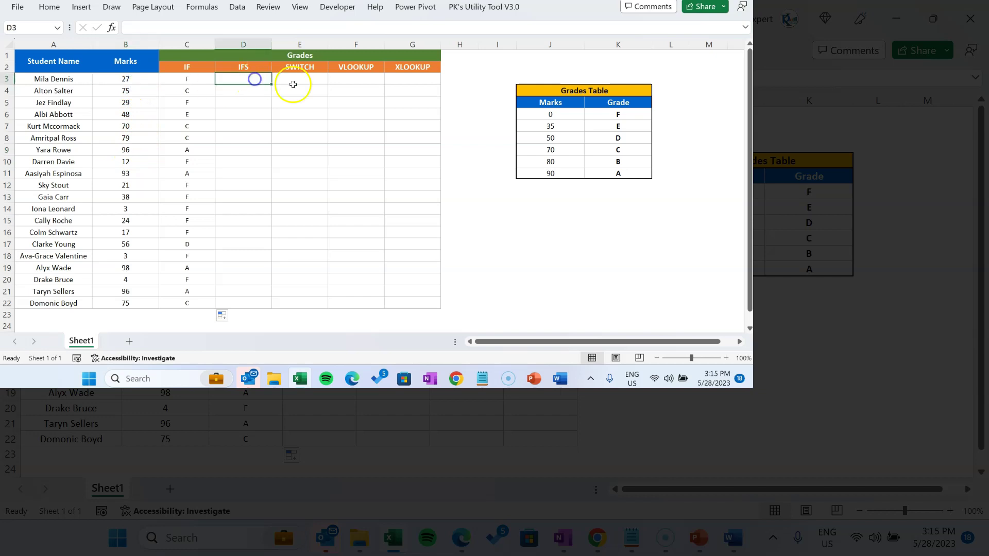
{"action": "left_click", "coordinate": [184, 79]}
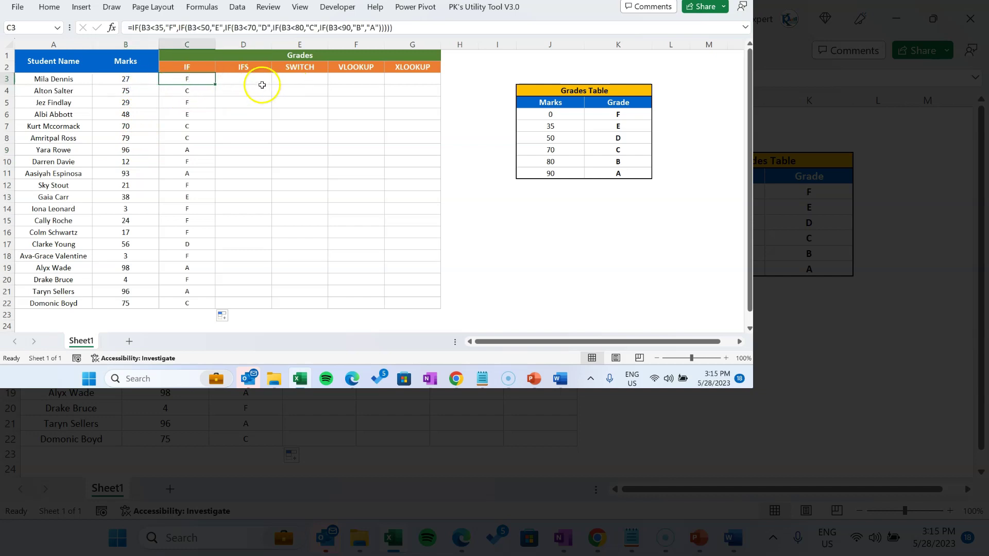
{"action": "left_click", "coordinate": [252, 79]}
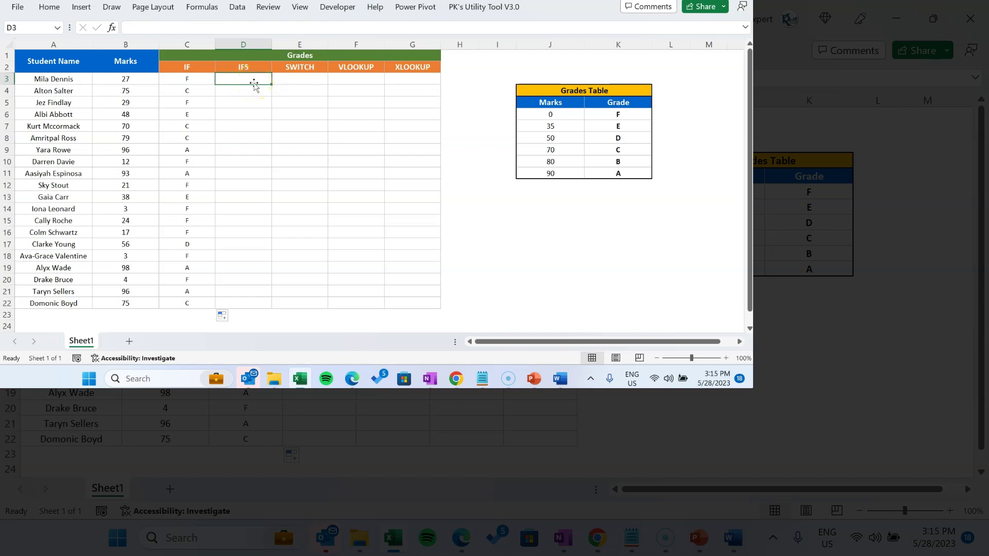
- Begin D3's IFS formula with the pairs B3<35 "F", B3<50 "E" and B3<70 "D"
{"action": "double_click", "coordinate": [262, 77]}
{"action": "type", "text": "=if"}
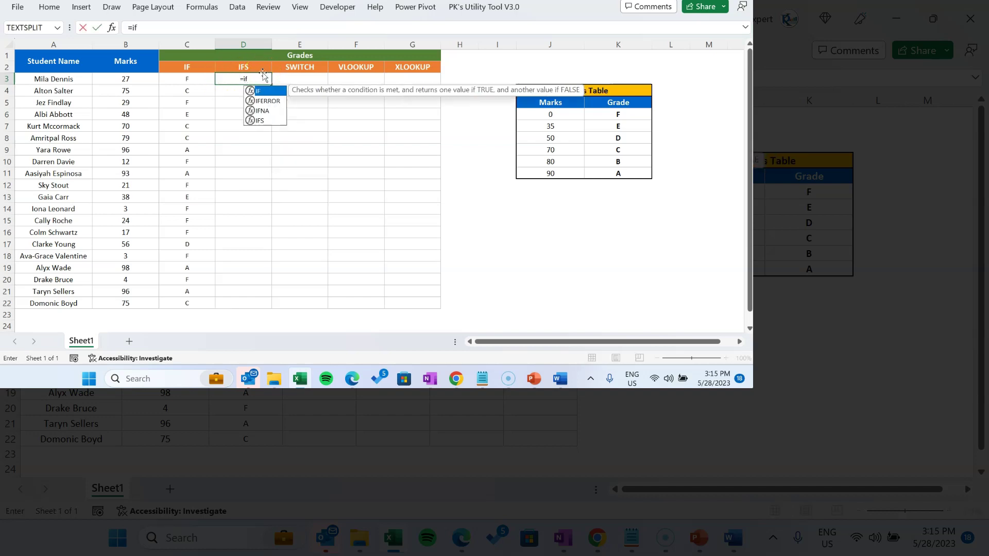
{"action": "key", "text": "Down"}
{"action": "key", "text": "Down"}
{"action": "key", "text": "Down"}
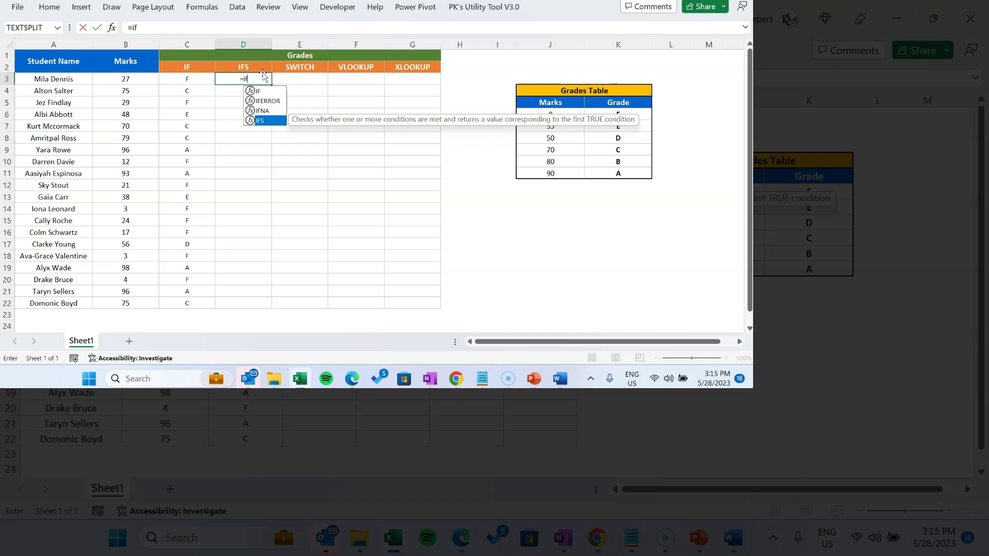
{"action": "key", "text": "Tab"}
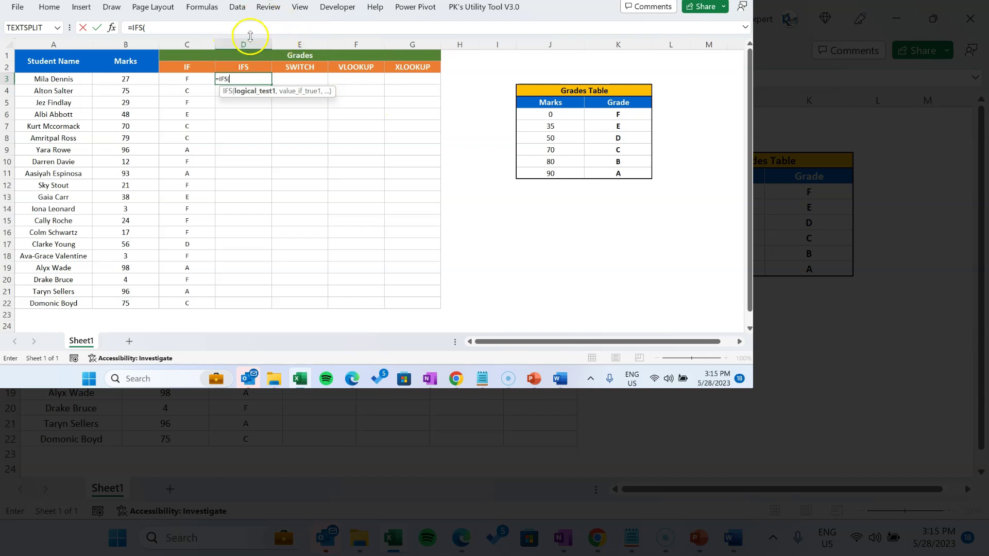
{"action": "left_click", "coordinate": [129, 78]}
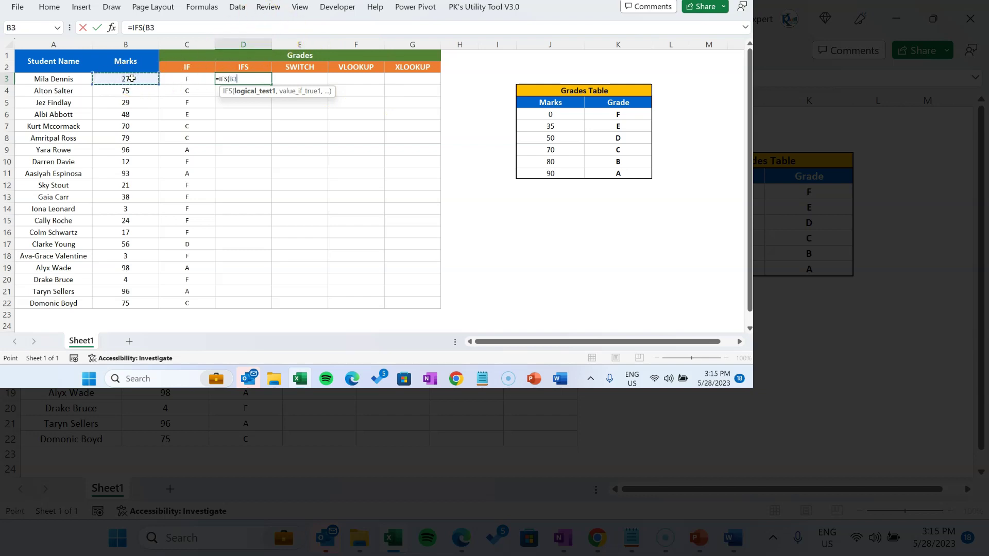
{"action": "type", "text": "<35,\""}
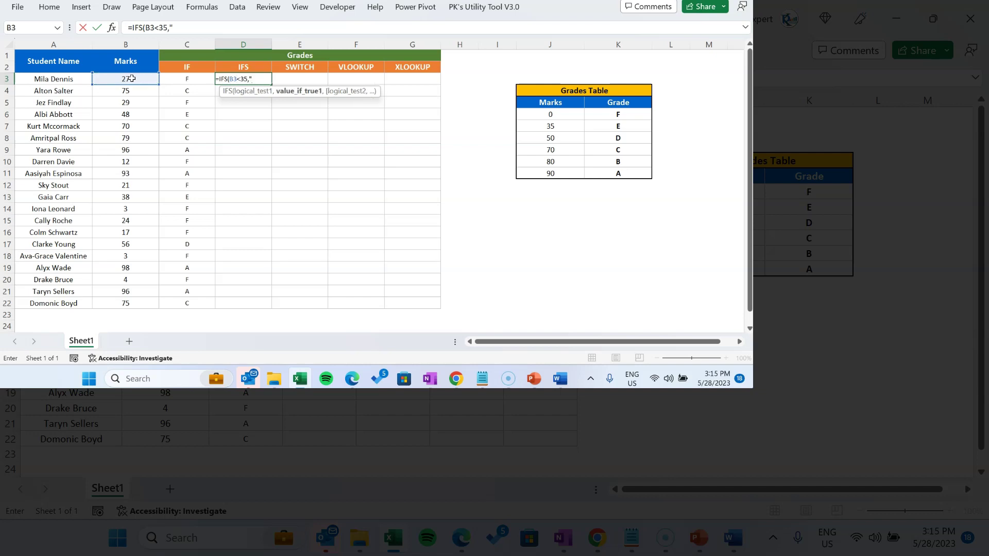
{"action": "type", "text": "F\","}
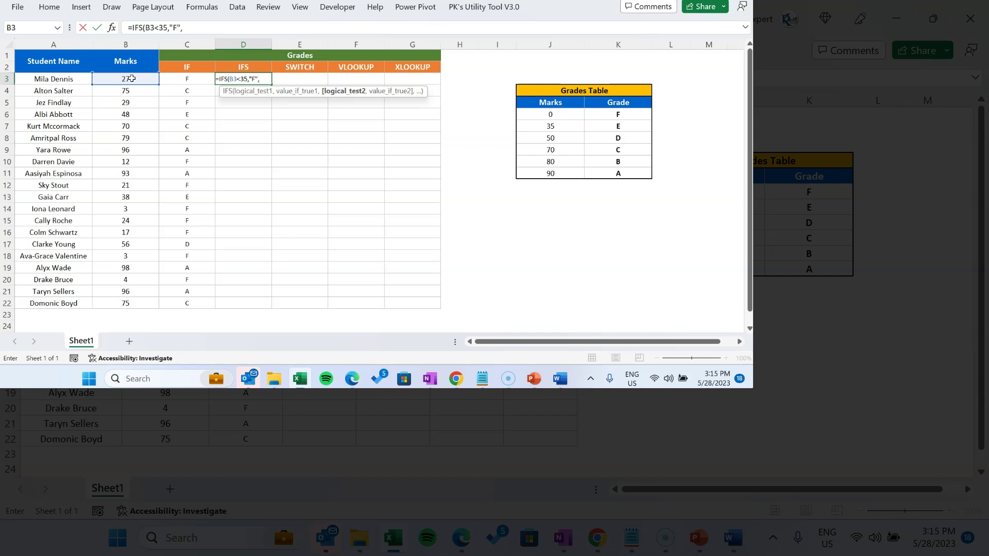
{"action": "type", "text": "B"}
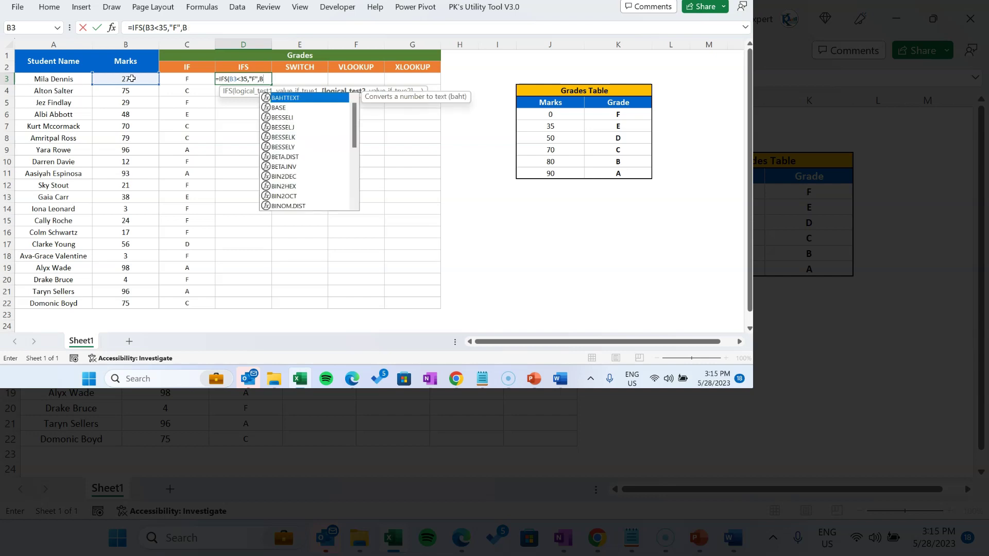
{"action": "type", "text": "3<"}
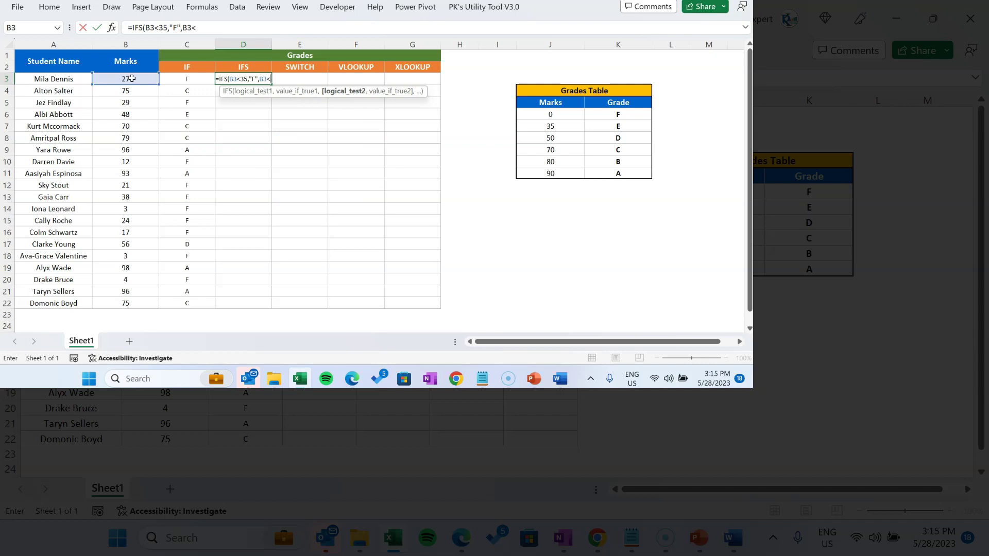
{"action": "type", "text": "50,"}
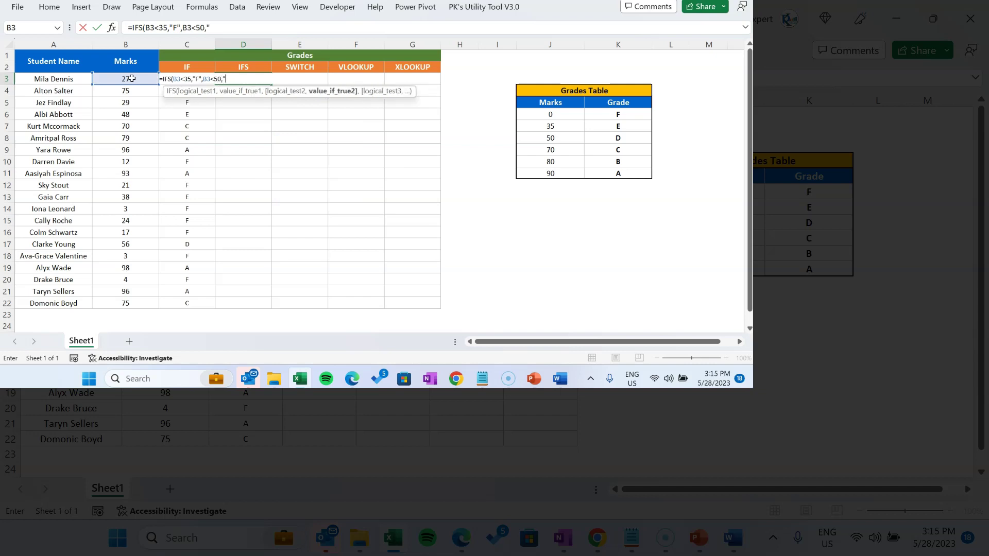
{"action": "type", "text": "\"E\",B3"}
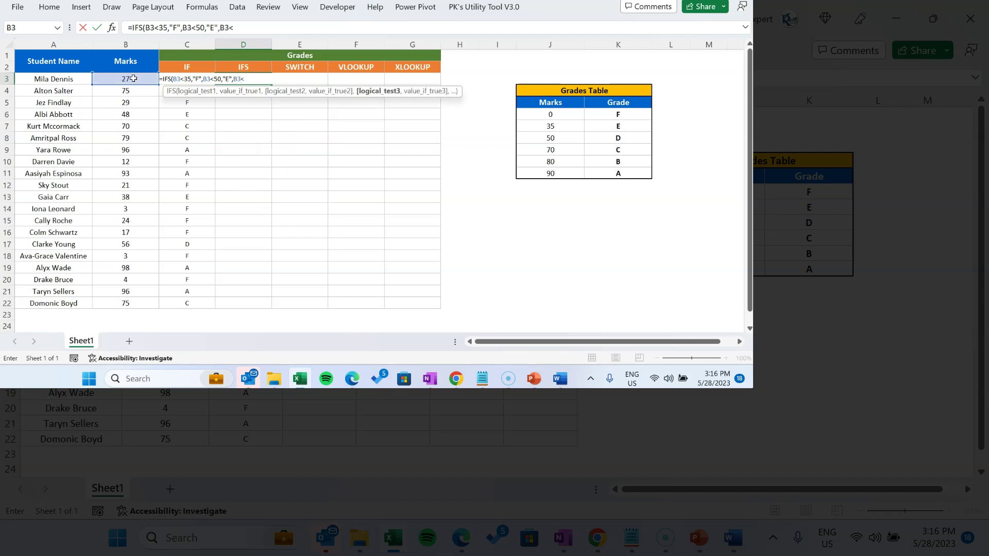
{"action": "type", "text": "<70,\"D\""}
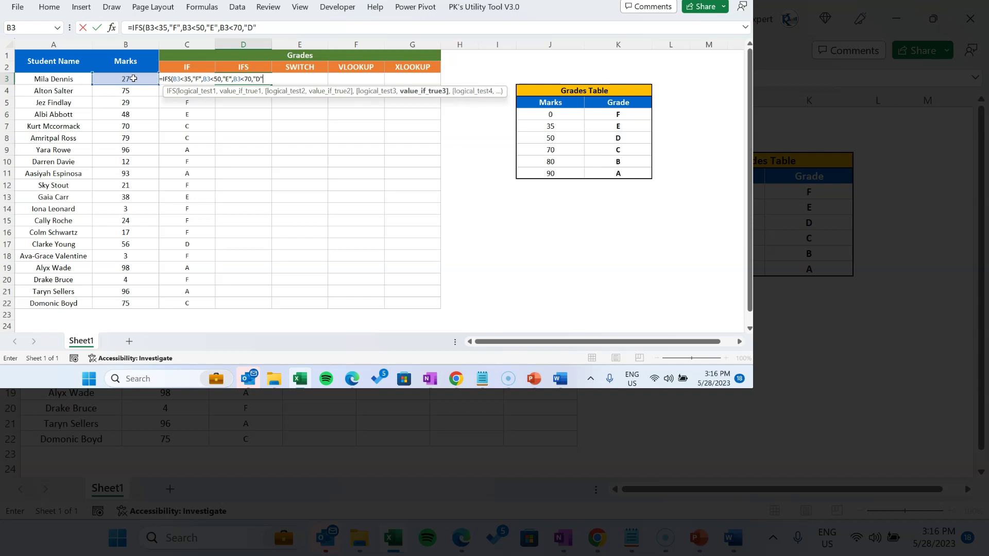
- Add the B3<80,"C" condition pair to the IFS formula by copying and editing the last pair
{"action": "left_click_drag", "start_coordinate": [220, 27], "coordinate": [280, 26]}
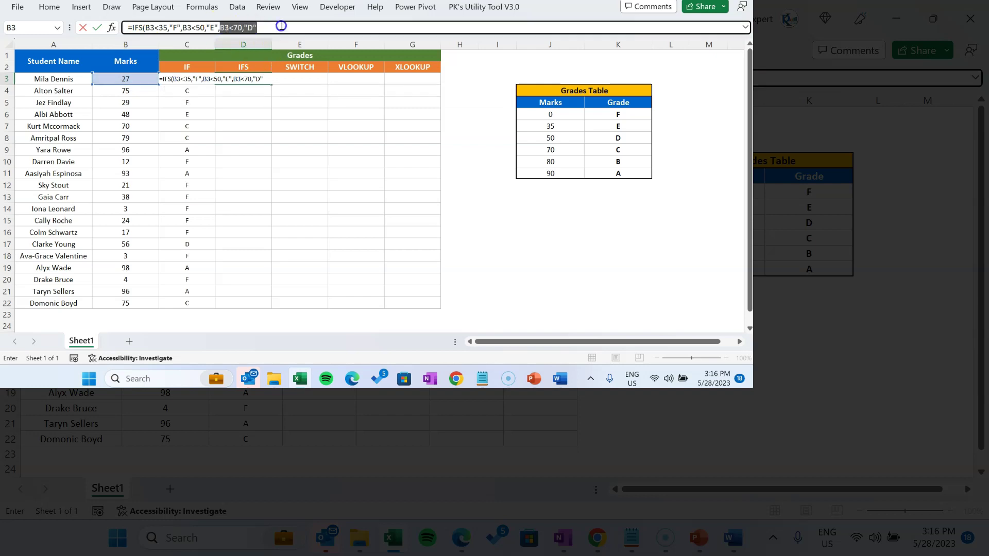
{"action": "left_click", "coordinate": [282, 26]}
{"action": "type", "text": ","}
{"action": "key", "text": "ctrl+v"}
{"action": "left_click", "coordinate": [273, 27]}
{"action": "key", "text": "Delete"}
{"action": "type", "text": "8"}
{"action": "left_click", "coordinate": [292, 27]}
{"action": "key", "text": "BackSpace"}
{"action": "type", "text": "C"}
- Add the B3<90,"B" condition pair to the IFS formula
{"action": "key", "text": "Right"}
{"action": "key", "text": "ctrl+v"}
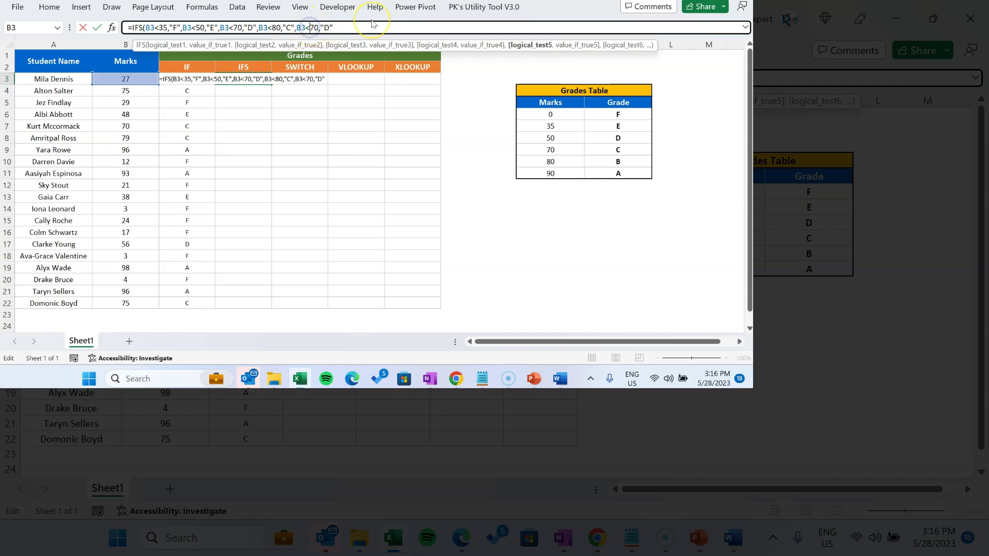
{"action": "key", "text": "Left"}
{"action": "key", "text": "Left"}
{"action": "key", "text": "Left"}
{"action": "key", "text": "Left"}
{"action": "key", "text": "Left"}
{"action": "key", "text": "BackSpace"}
{"action": "type", "text": "9"}
{"action": "left_click", "coordinate": [325, 24]}
{"action": "double_click", "coordinate": [325, 24]}
{"action": "type", "text": "B"}
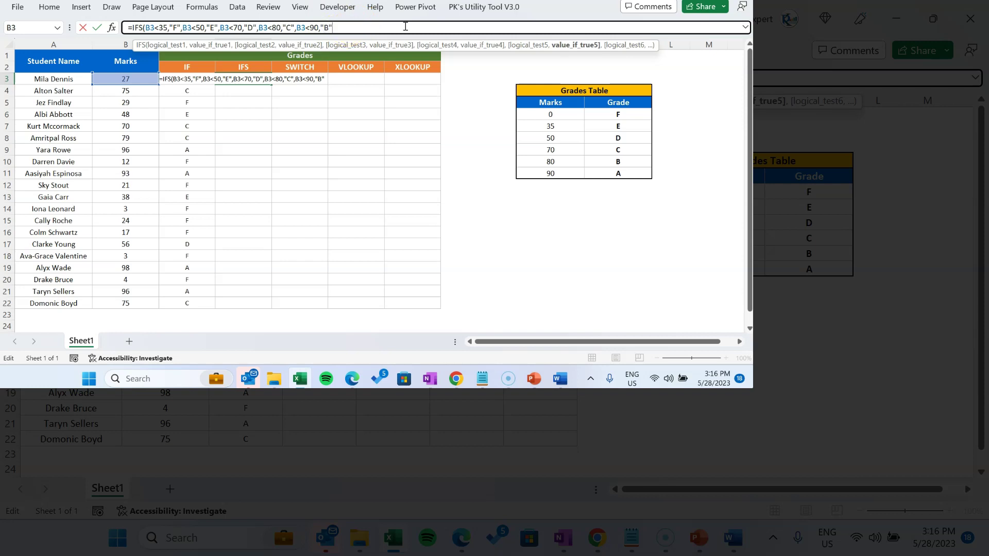
- Finish the IFS with TRUE,"A", close the bracket and enter it, showing F
{"action": "key", "text": "Right"}
{"action": "type", "text": ","}
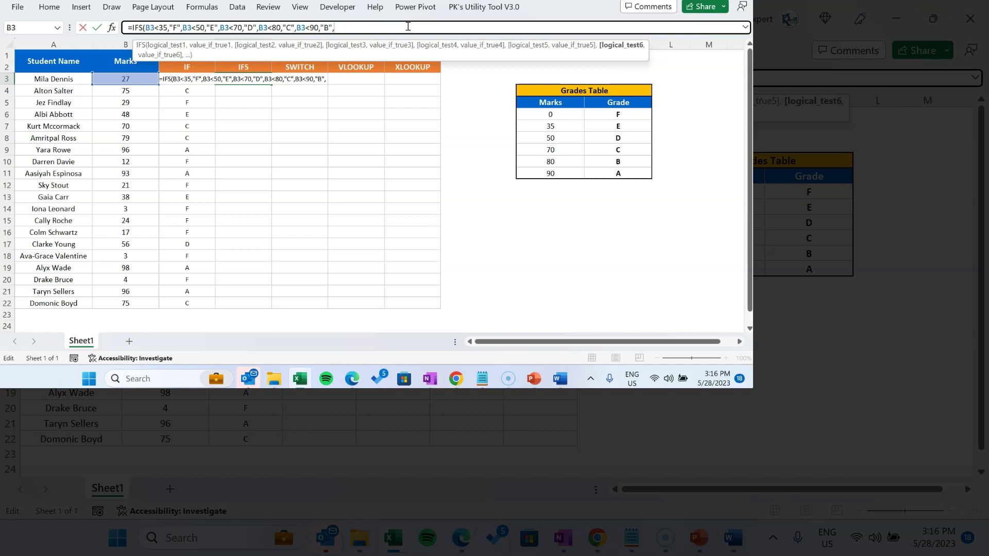
{"action": "type", "text": "tu"}
{"action": "key", "text": "BackSpace"}
{"action": "type", "text": "rue"}
{"action": "key", "text": "Tab"}
{"action": "type", "text": ","}
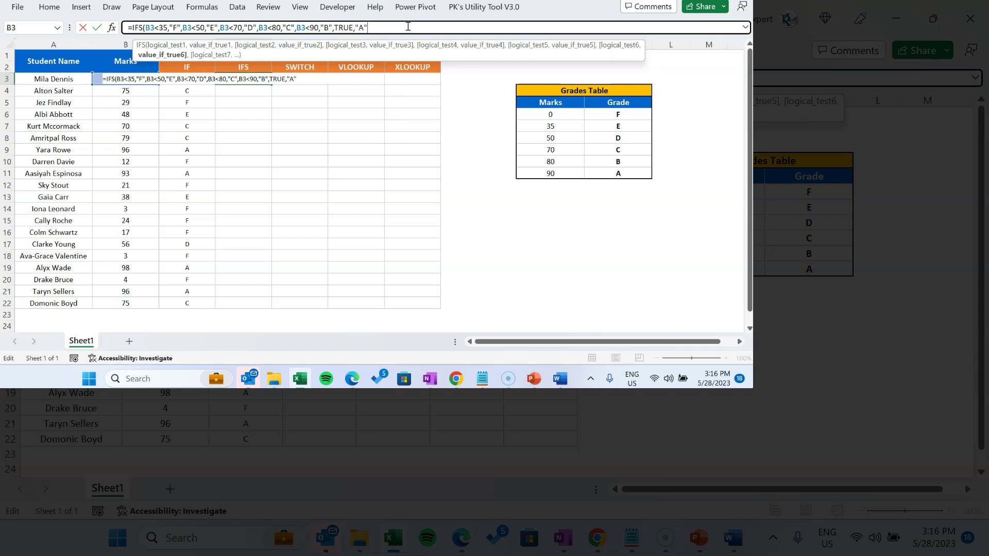
{"action": "type", "text": "\"A\")"}
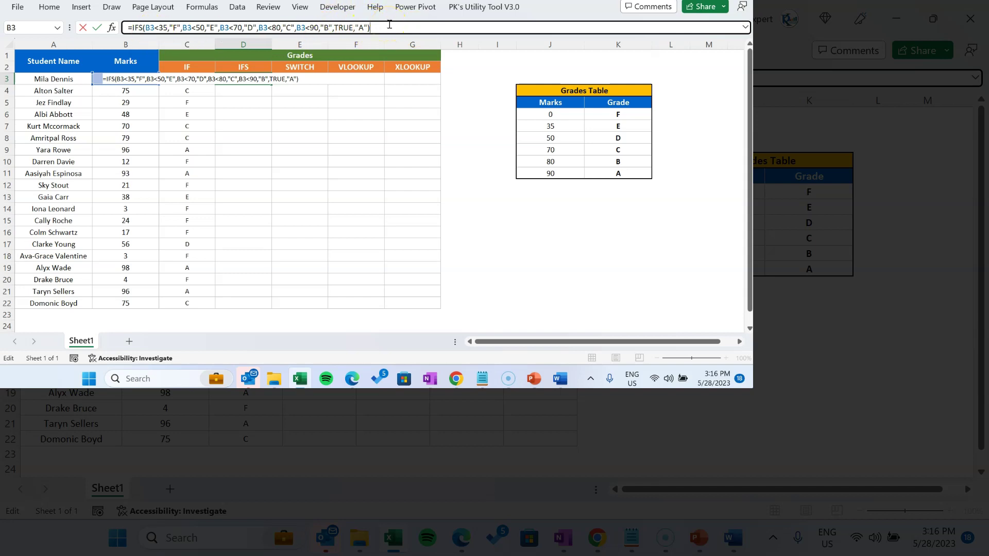
{"action": "key", "text": "Return"}
{"action": "key", "text": "Up"}
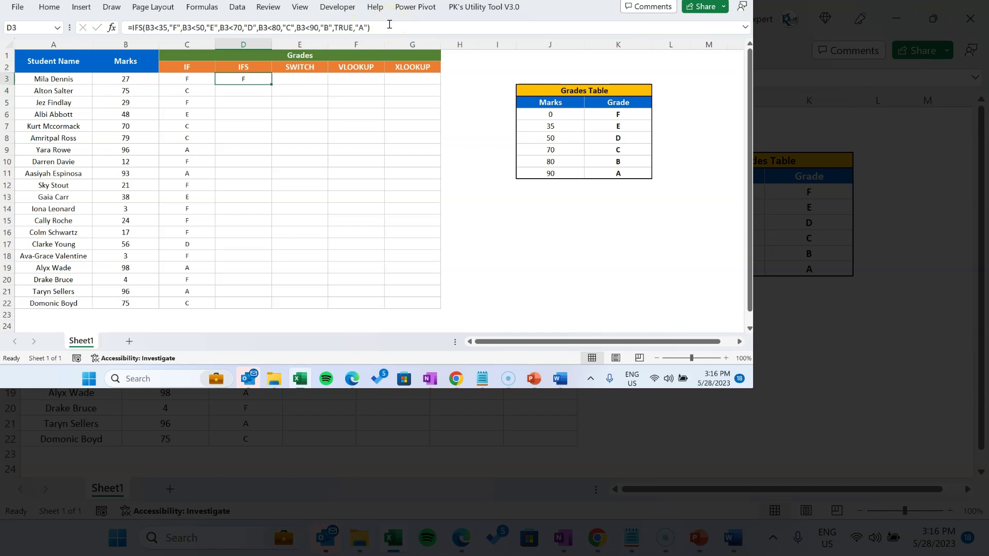
- Fill the IFS formula down to D22 and compare it with C3's nested IF
{"action": "double_click", "coordinate": [271, 82]}
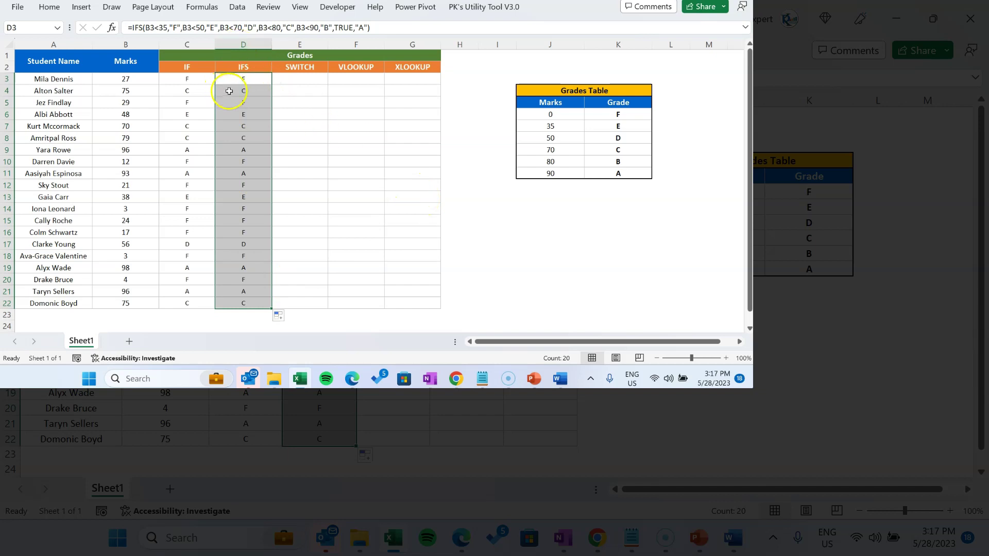
{"action": "left_click", "coordinate": [241, 77]}
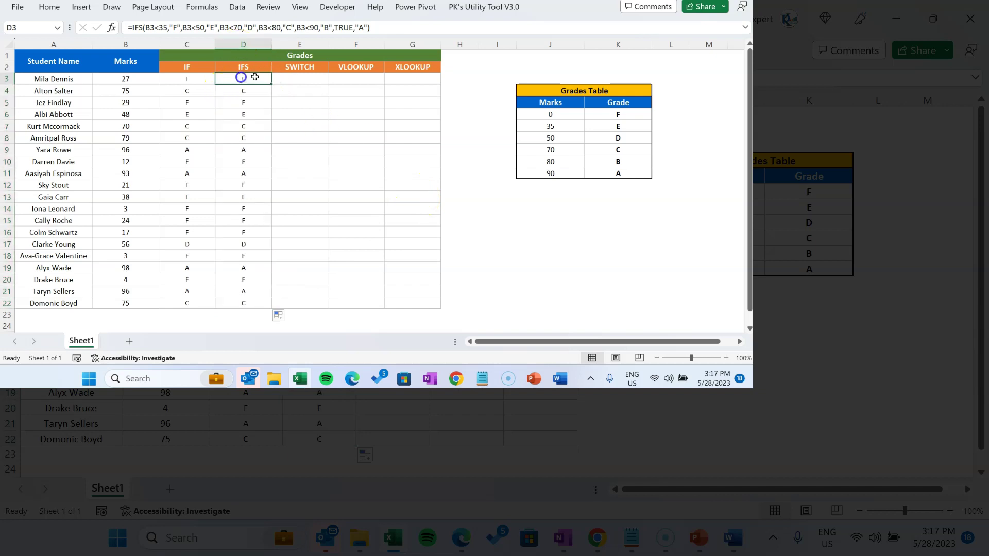
{"action": "left_click", "coordinate": [203, 79]}
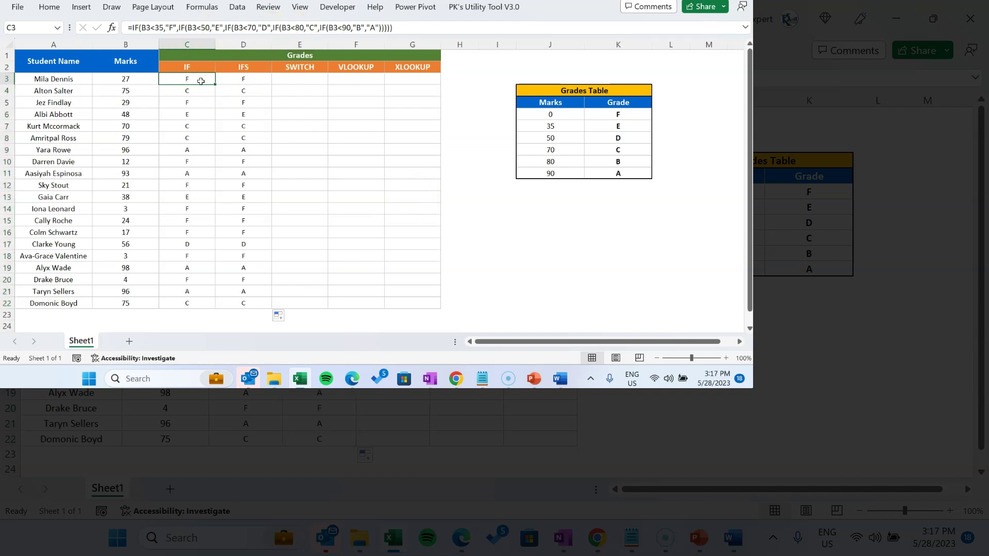
{"action": "left_click", "coordinate": [236, 80]}
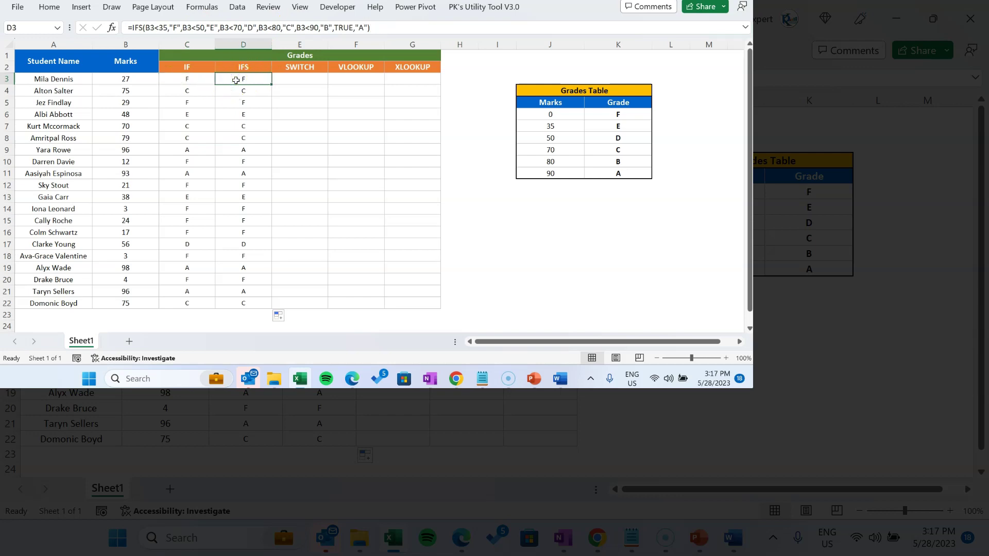
{"action": "left_click", "coordinate": [312, 80]}
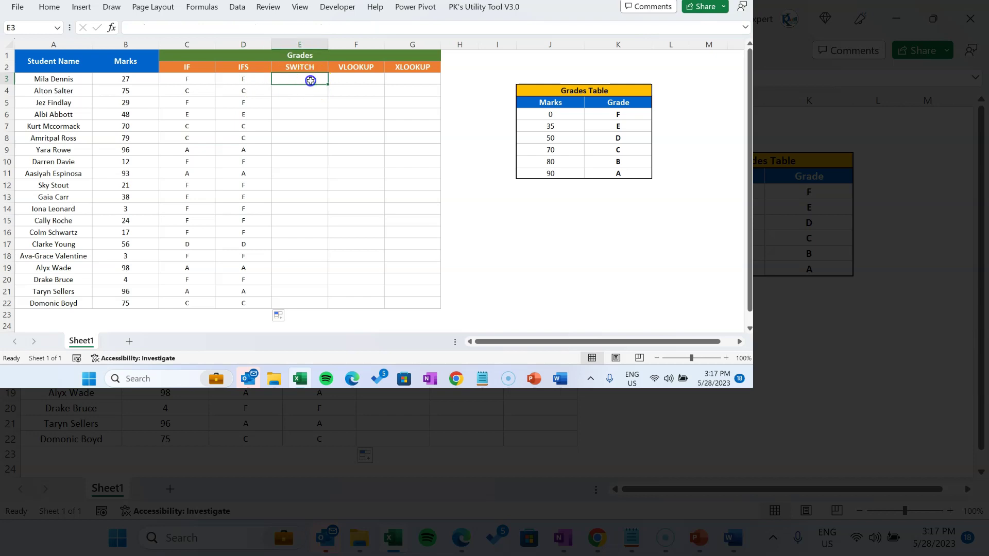
{"action": "left_click", "coordinate": [258, 80]}
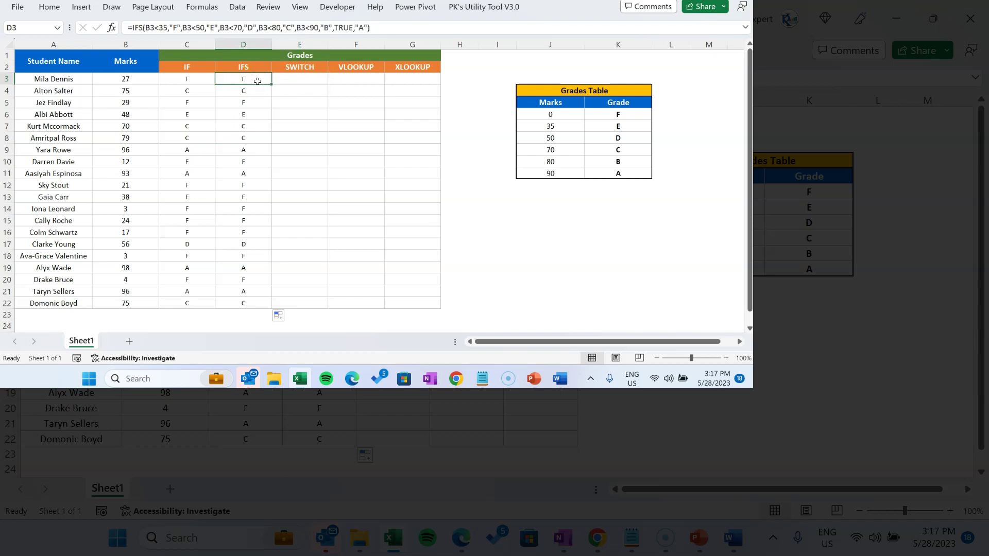
- Copy the IFS condition pairs from D3's formula and select E3
{"action": "left_click_drag", "start_coordinate": [144, 28], "coordinate": [366, 30]}
{"action": "key", "text": "ctrl+c"}
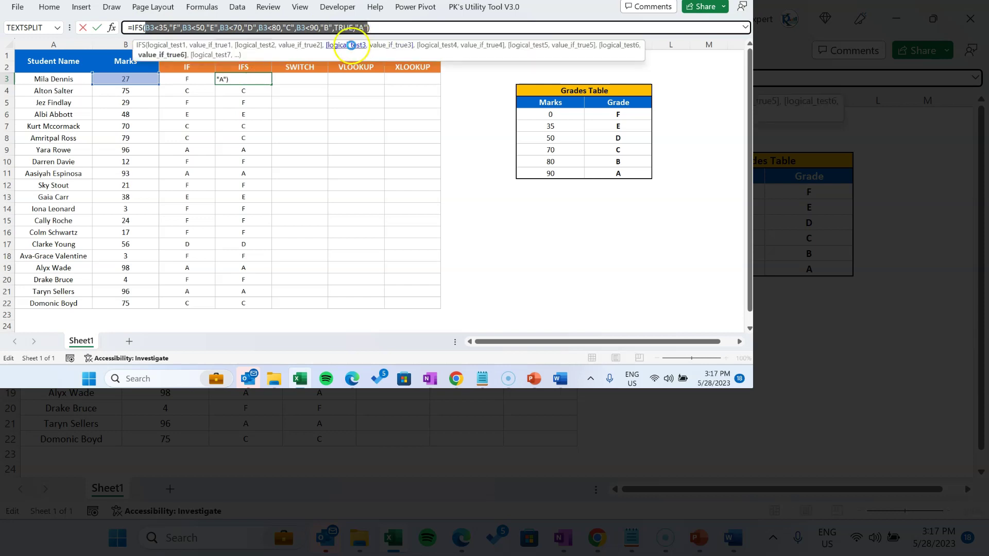
{"action": "key", "text": "Escape"}
{"action": "left_click", "coordinate": [304, 82]}
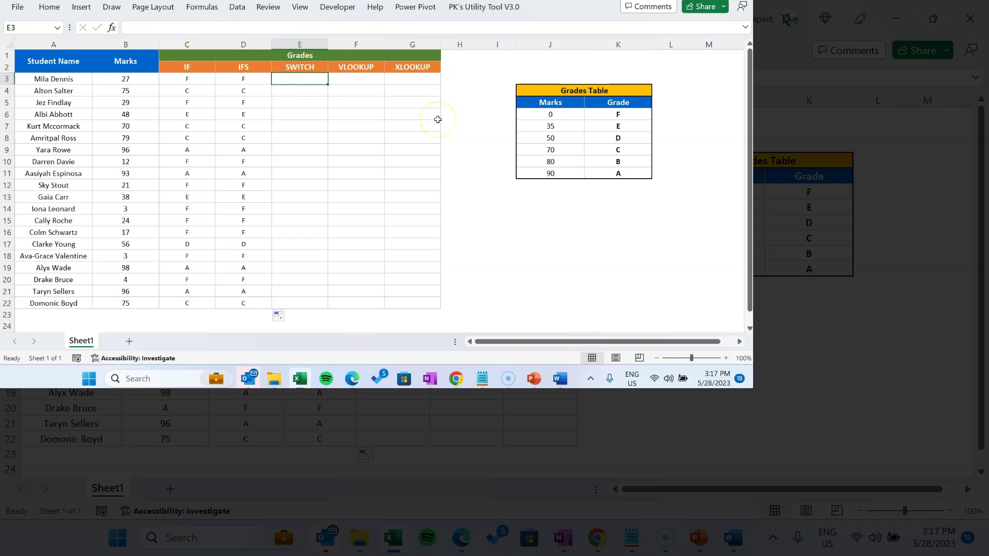
- Enter =SWITCH(TRUE, followed by the pasted IFS conditions in E3
{"action": "type", "text": "=swi"}
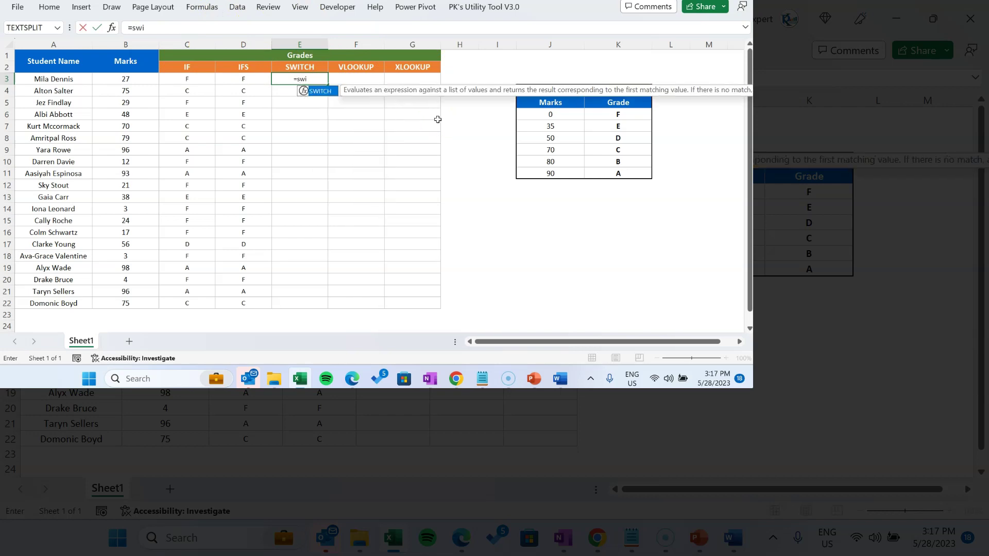
{"action": "key", "text": "Tab"}
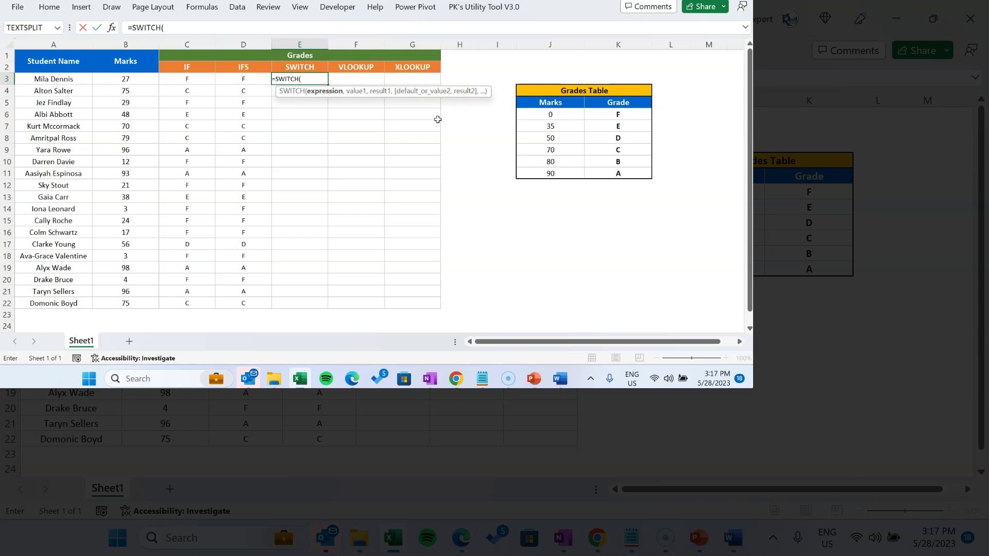
{"action": "left_click", "coordinate": [481, 119]}
{"action": "key", "text": "BackSpace"}
{"action": "key", "text": "BackSpace"}
{"action": "type", "text": "TRUE"}
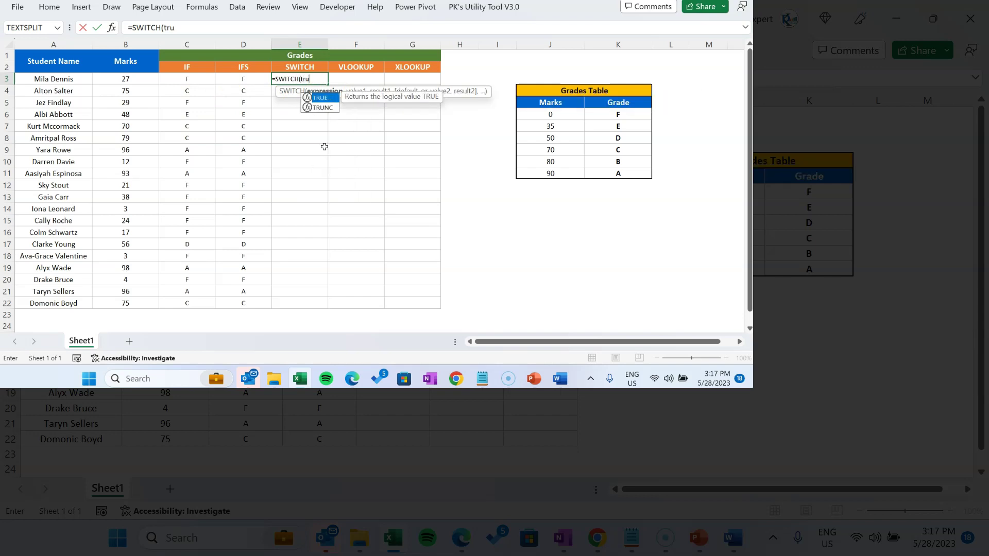
{"action": "type", "text": ","}
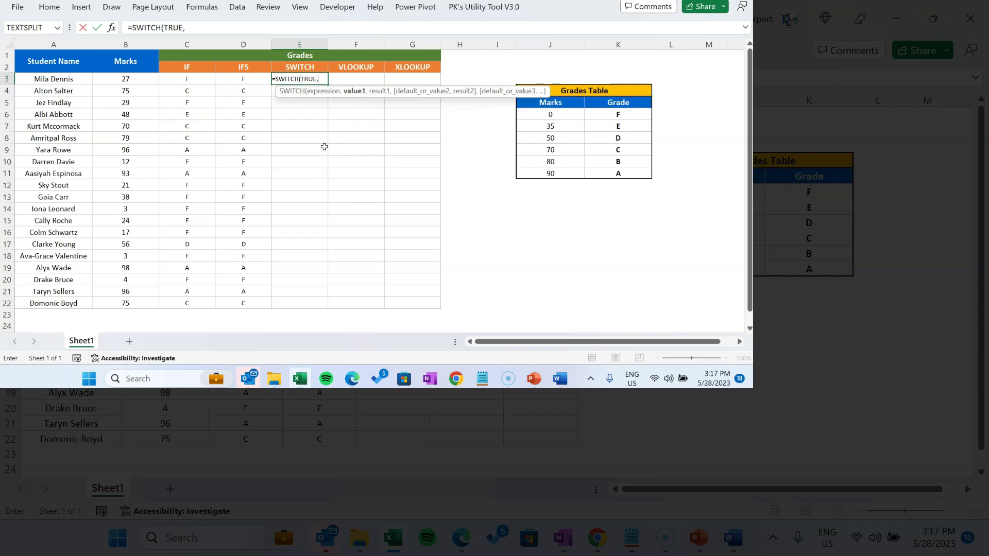
{"action": "key", "text": "ctrl+v"}
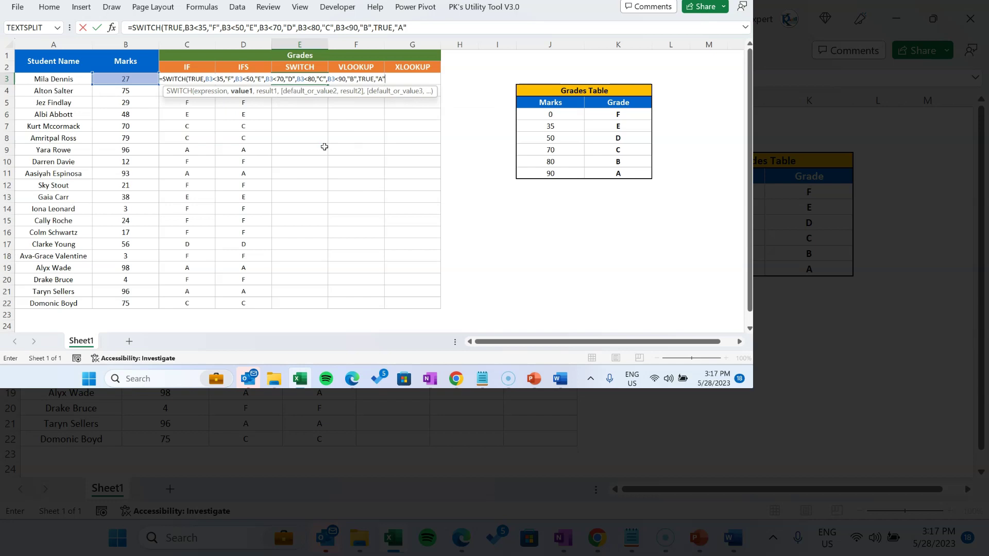
{"action": "left_click_drag", "start_coordinate": [185, 27], "coordinate": [427, 23]}
{"action": "left_click", "coordinate": [431, 22]}
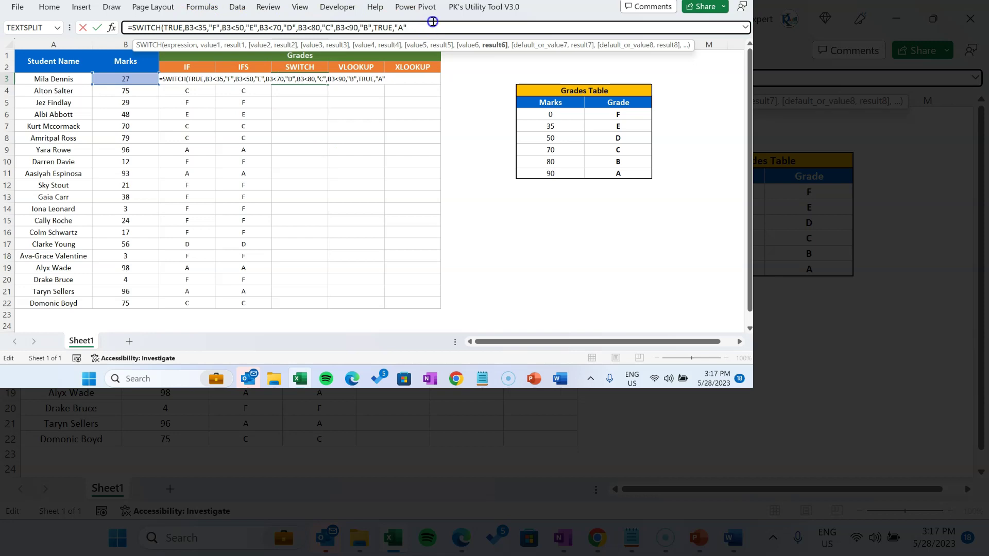
{"action": "key", "text": "Return"}
- Fill the SWITCH formula from E3 down to E22
{"action": "key", "text": "Up"}
{"action": "double_click", "coordinate": [329, 85]}
{"action": "left_click", "coordinate": [307, 78]}
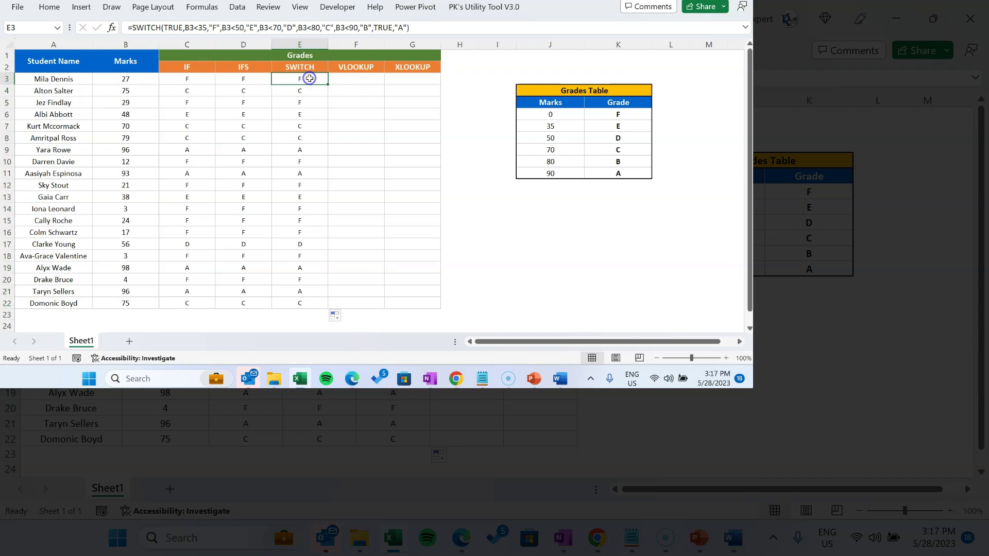
{"action": "left_click", "coordinate": [384, 29]}
{"action": "double_click", "coordinate": [383, 28]}
{"action": "key", "text": "BackSpace"}
{"action": "key", "text": "BackSpace"}
{"action": "key", "text": "Escape"}
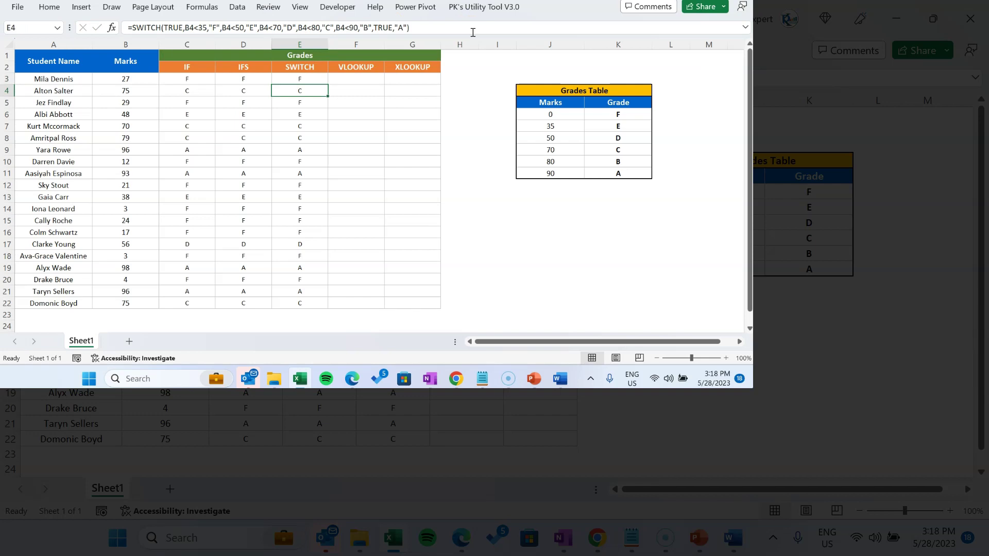
{"action": "key", "text": "Up"}
{"action": "key", "text": "Down"}
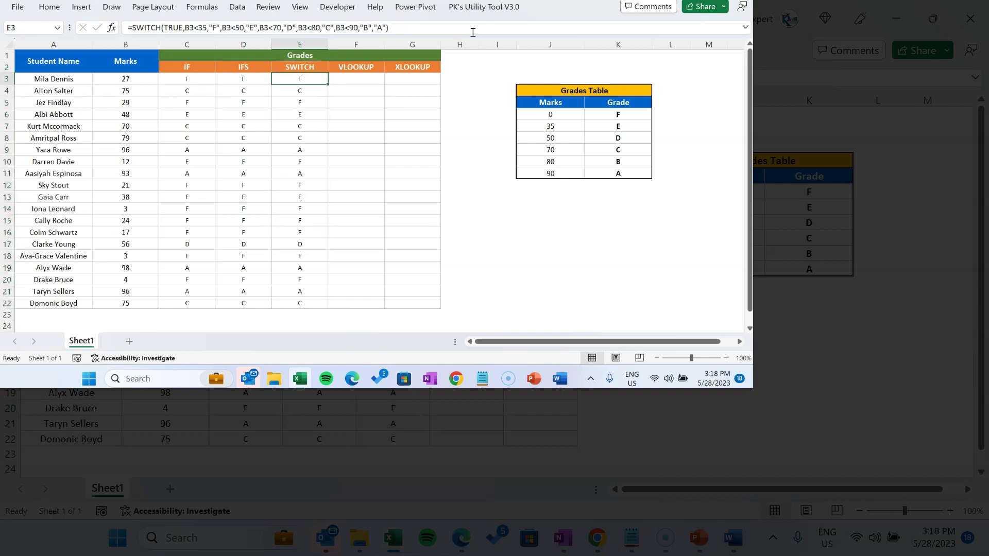
{"action": "left_click", "coordinate": [176, 28]}
{"action": "double_click", "coordinate": [173, 28]}
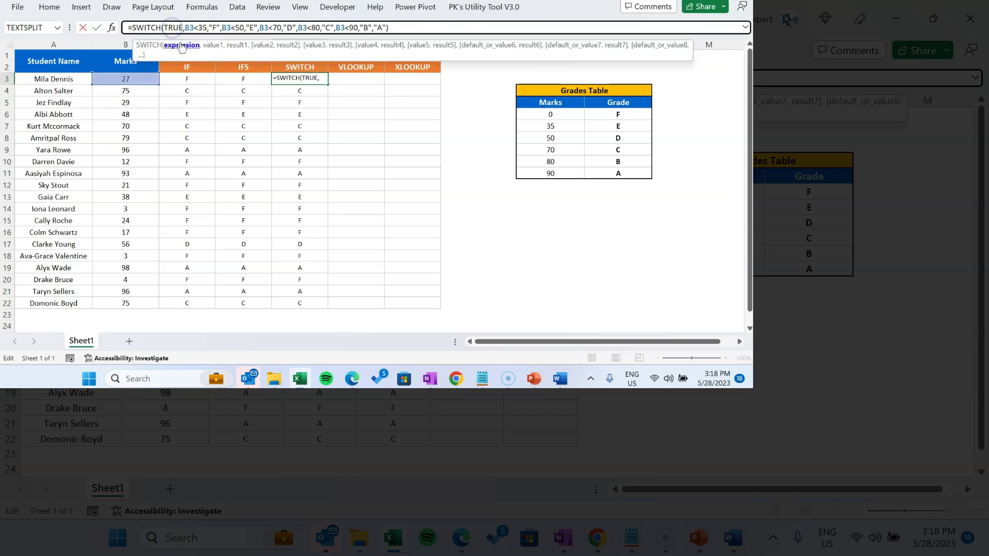
{"action": "left_click_drag", "start_coordinate": [207, 29], "coordinate": [188, 31]}
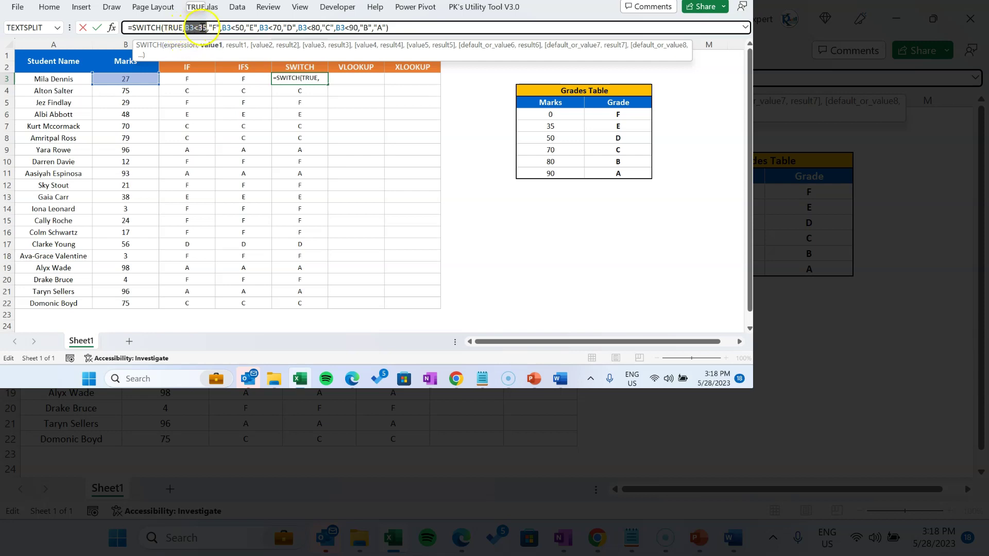
{"action": "left_click", "coordinate": [235, 45]}
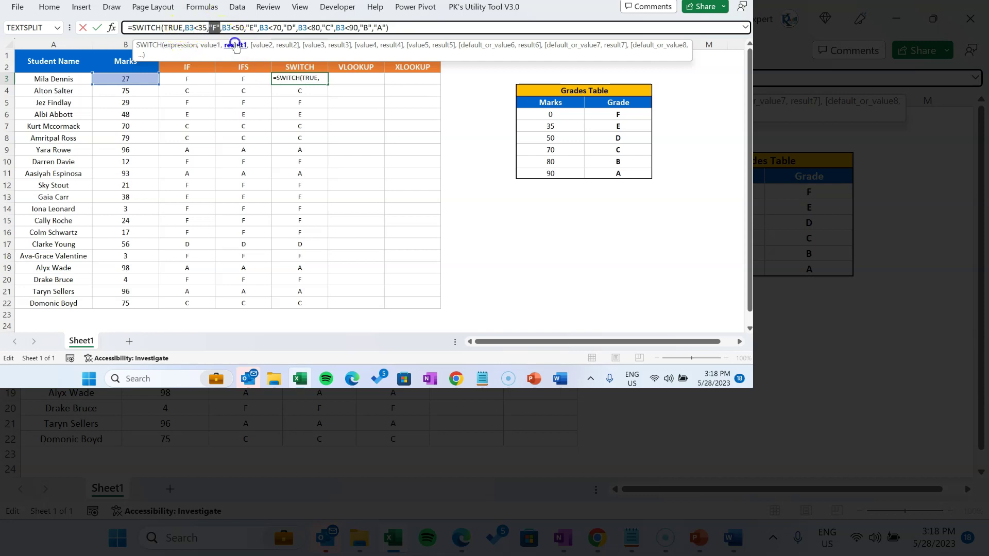
{"action": "left_click", "coordinate": [260, 45]}
{"action": "left_click", "coordinate": [286, 45]}
{"action": "left_click", "coordinate": [315, 45]}
{"action": "left_click", "coordinate": [340, 46]}
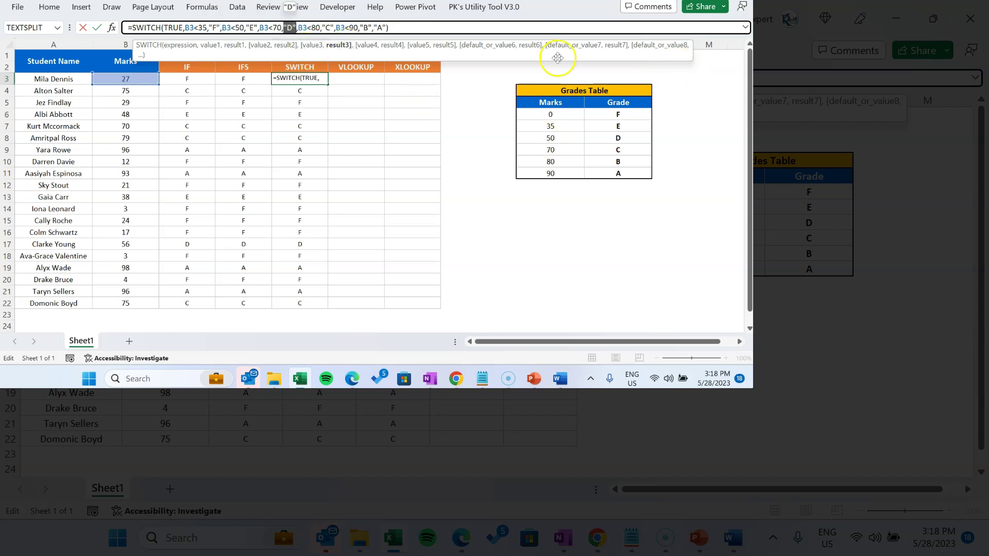
{"action": "left_click", "coordinate": [487, 46]}
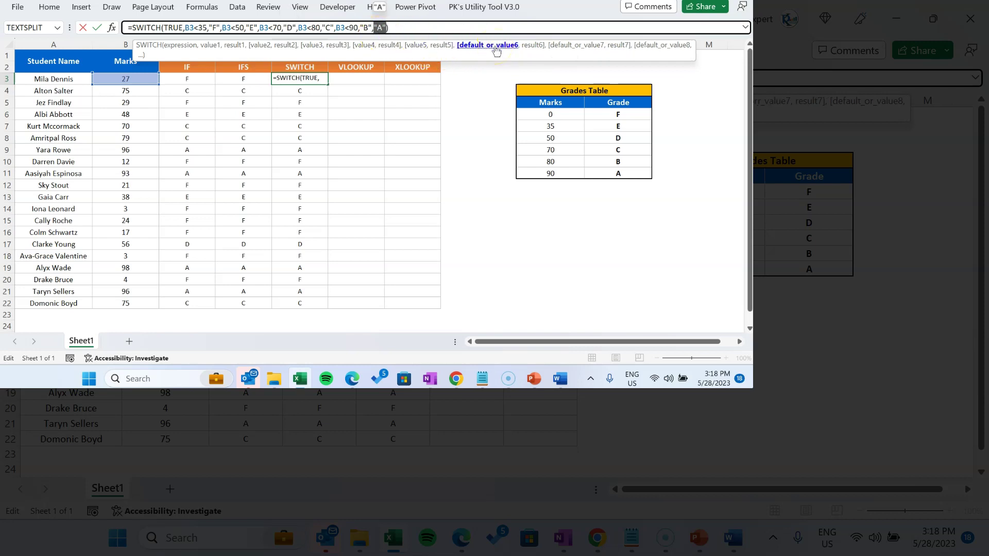
{"action": "left_click", "coordinate": [360, 78]}
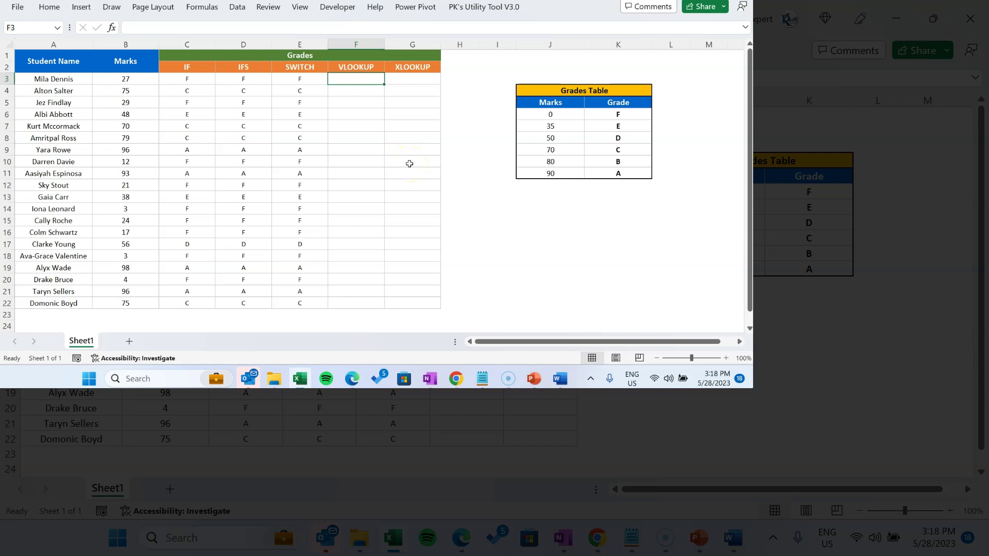
- Review the Grades Table's Marks values 0 to 90 and grade letters F to A
{"action": "left_click_drag", "start_coordinate": [578, 91], "coordinate": [585, 172]}
{"action": "left_click", "coordinate": [564, 126]}
{"action": "left_click_drag", "start_coordinate": [563, 114], "coordinate": [559, 171]}
{"action": "left_click_drag", "start_coordinate": [618, 113], "coordinate": [618, 173]}
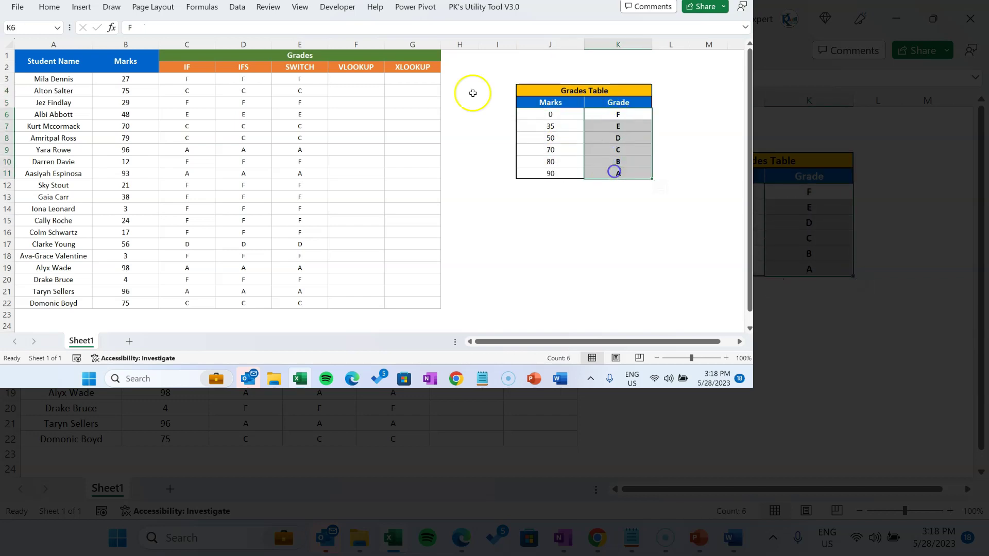
- Enter =VLOOKUP(B3,$J$6:$K$11,2,1) in F3, returning F
{"action": "left_click", "coordinate": [355, 80]}
{"action": "type", "text": "=VLOOKUP("}
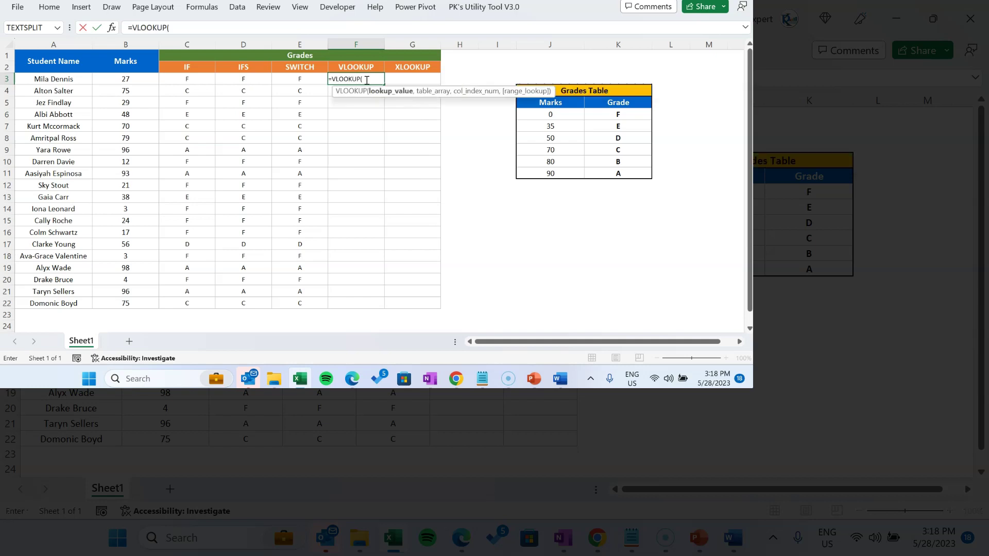
{"action": "key", "text": "Left"}
{"action": "key", "text": "Left"}
{"action": "key", "text": "Left"}
{"action": "key", "text": "Left"}
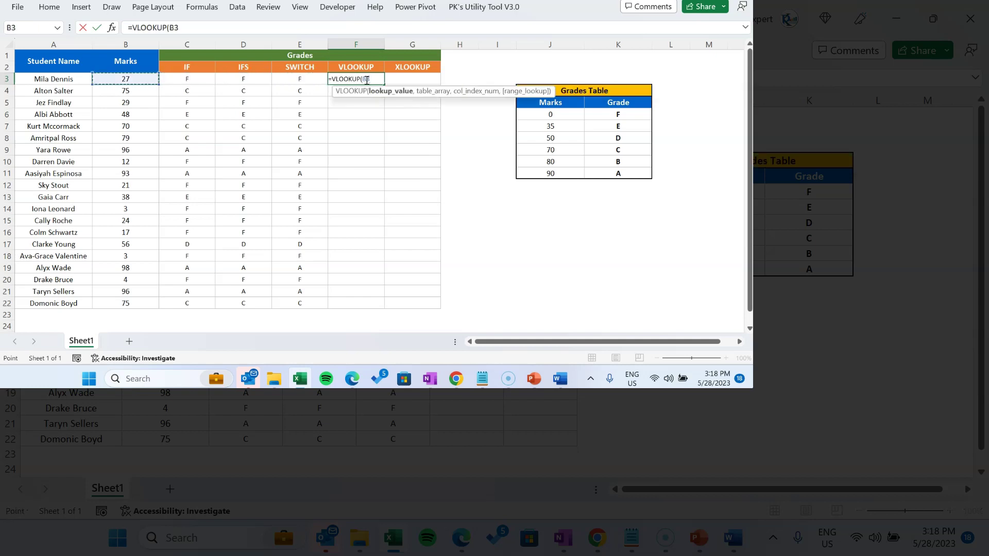
{"action": "type", "text": ","}
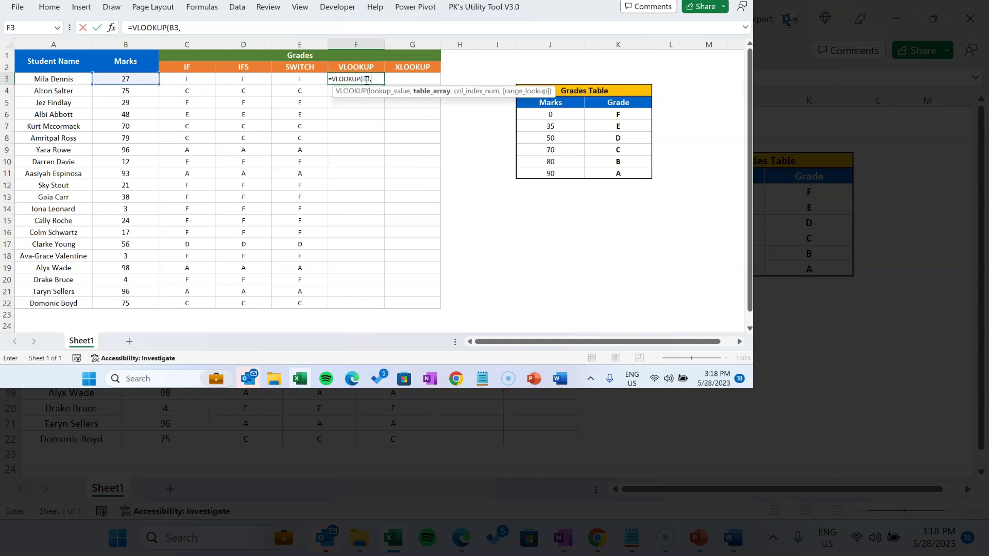
{"action": "left_click_drag", "start_coordinate": [572, 115], "coordinate": [630, 171]}
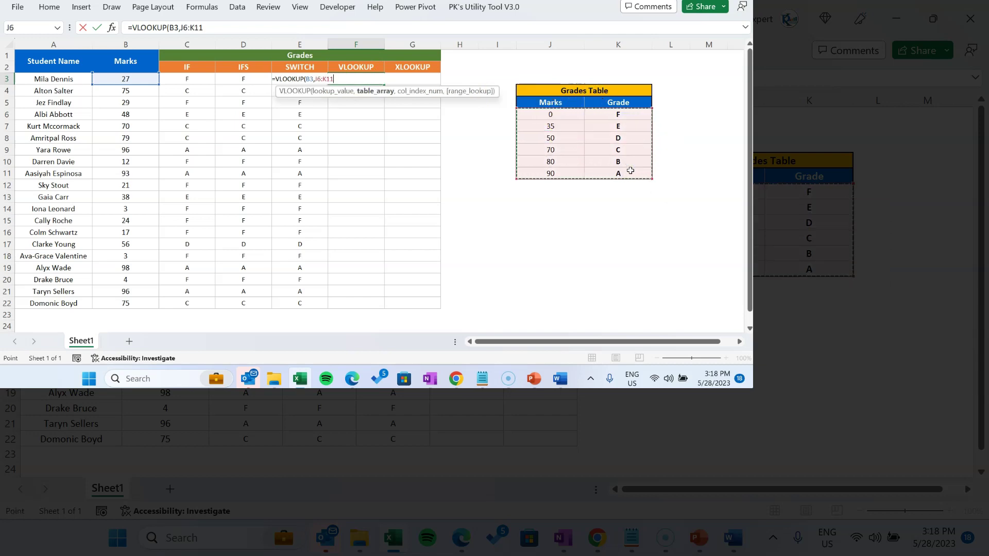
{"action": "key", "text": "F4"}
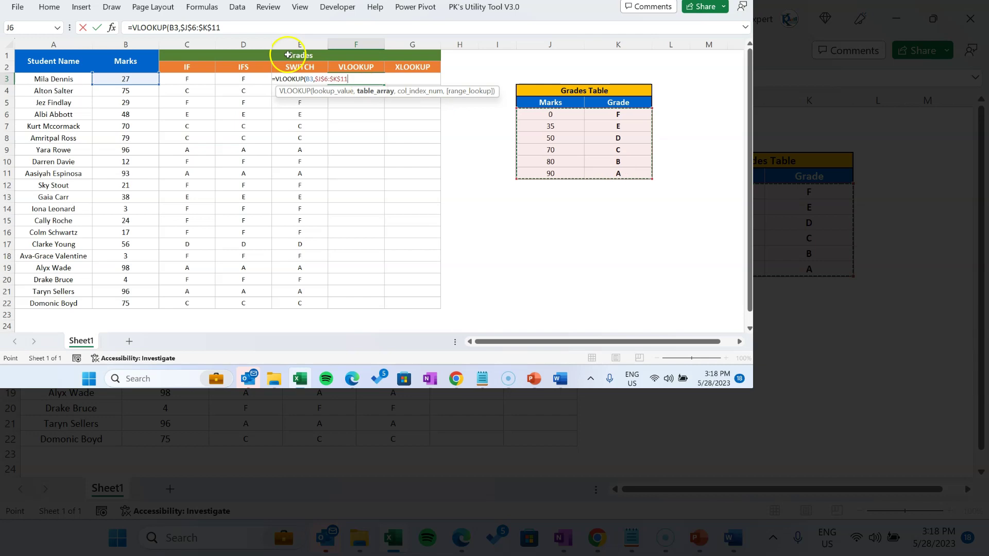
{"action": "left_click", "coordinate": [277, 25]}
{"action": "type", "text": ",2,"}
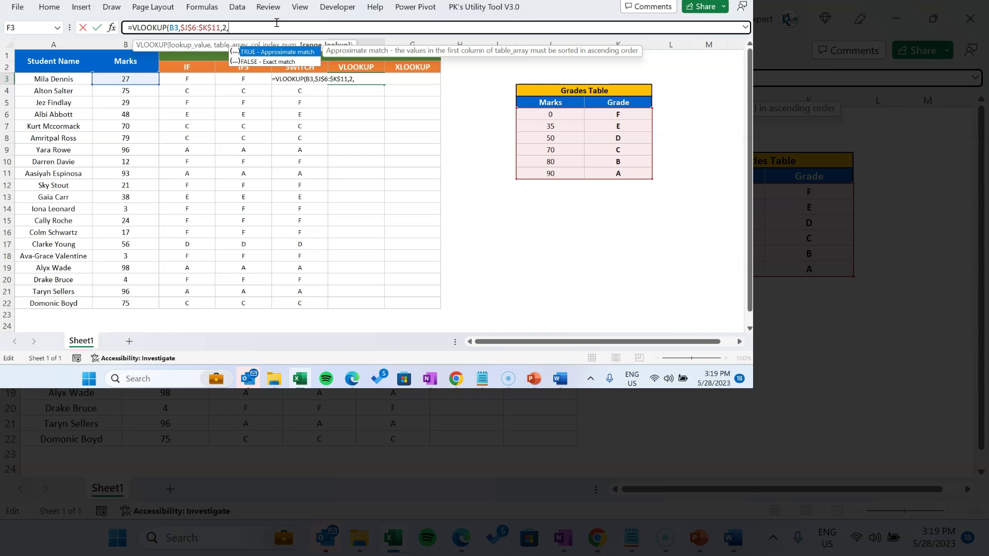
{"action": "key", "text": "Tab"}
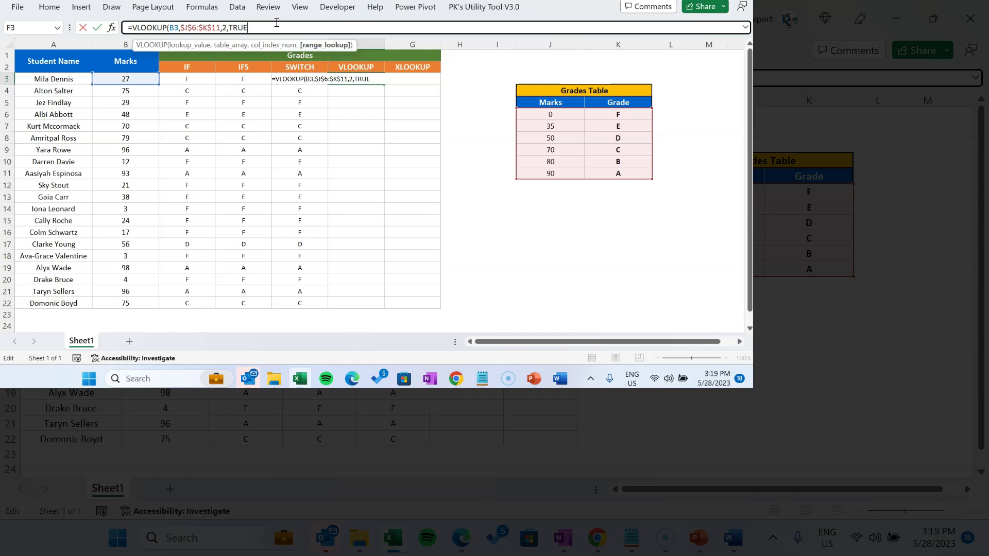
{"action": "key", "text": "BackSpace"}
{"action": "key", "text": "BackSpace"}
{"action": "key", "text": "BackSpace"}
{"action": "key", "text": "BackSpace"}
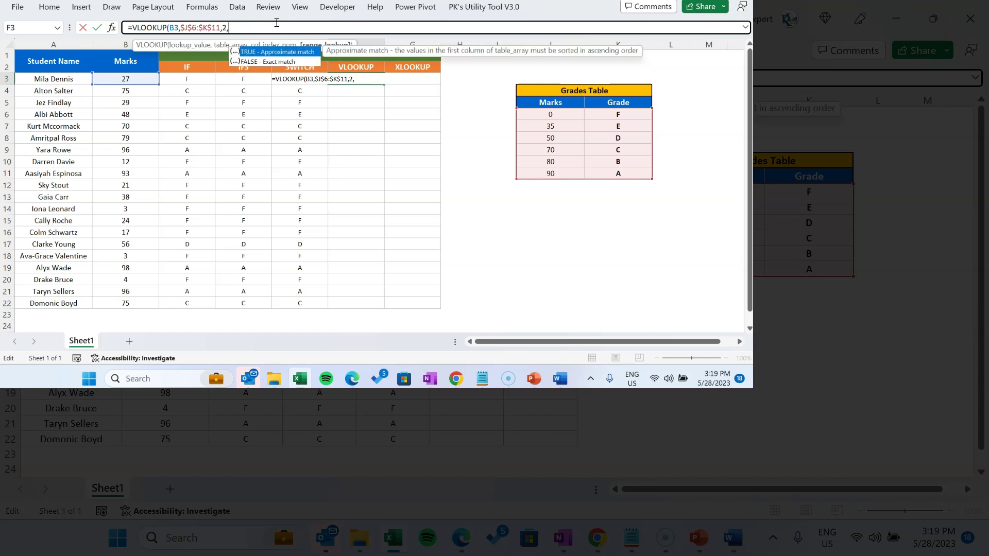
{"action": "type", "text": "1)"}
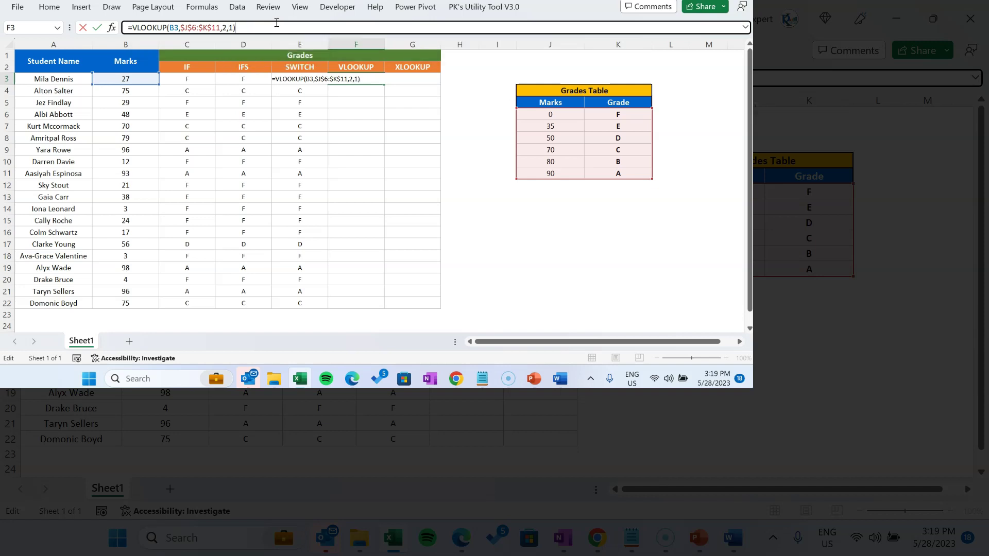
{"action": "key", "text": "ctrl+Return"}
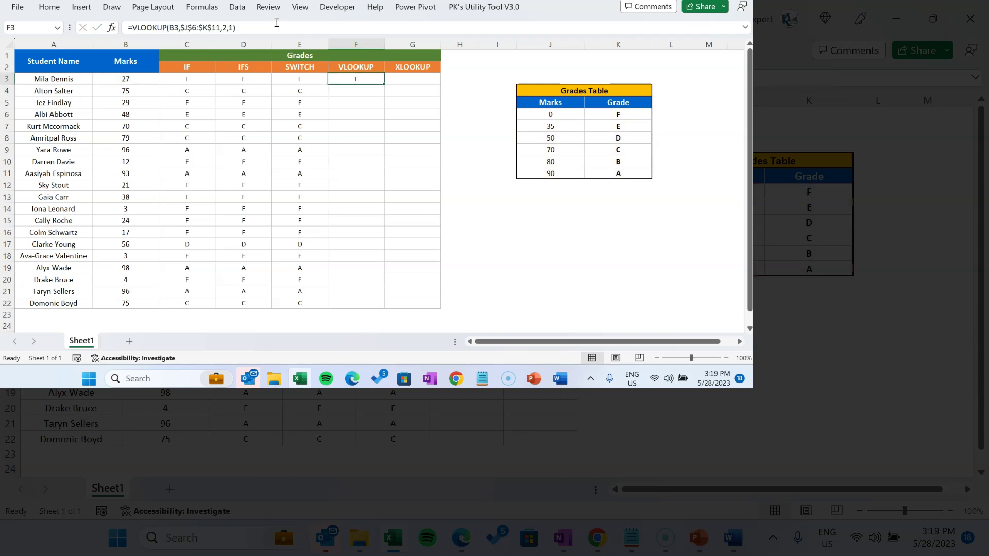
- Fill VLOOKUP down to F22 and start G3's XLOOKUP of B3 in $J$6:$J$11
{"action": "double_click", "coordinate": [383, 84]}
{"action": "key", "text": "Right"}
{"action": "type", "text": "=xl"}
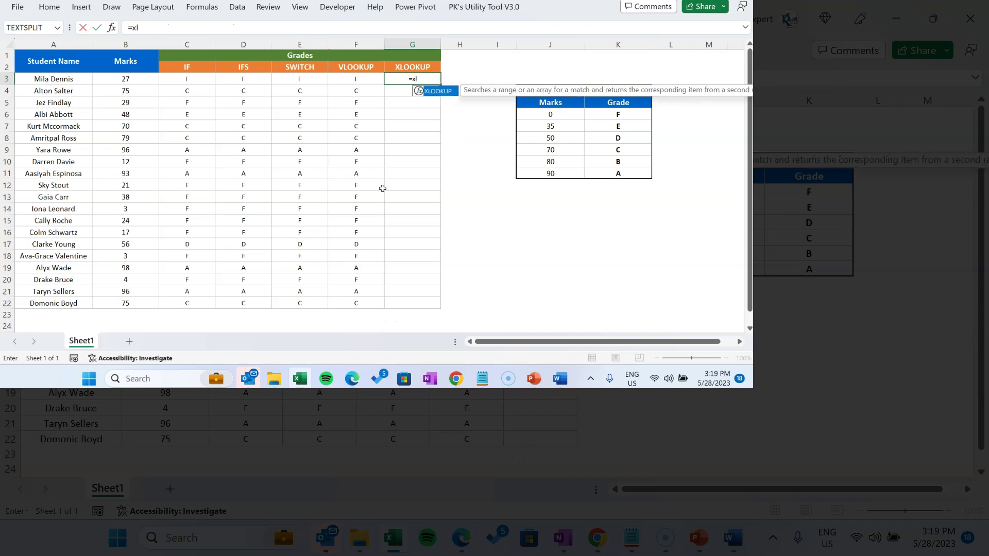
{"action": "key", "text": "Tab"}
{"action": "key", "text": "Left"}
{"action": "key", "text": "Left"}
{"action": "key", "text": "Left"}
{"action": "key", "text": "Left"}
{"action": "key", "text": "Left"}
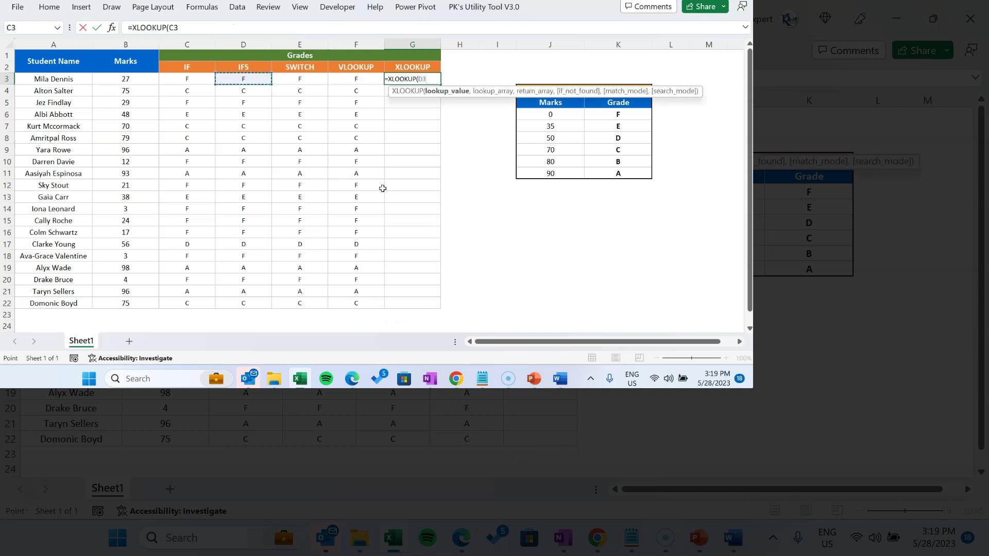
{"action": "type", "text": ","}
{"action": "left_click", "coordinate": [552, 113]}
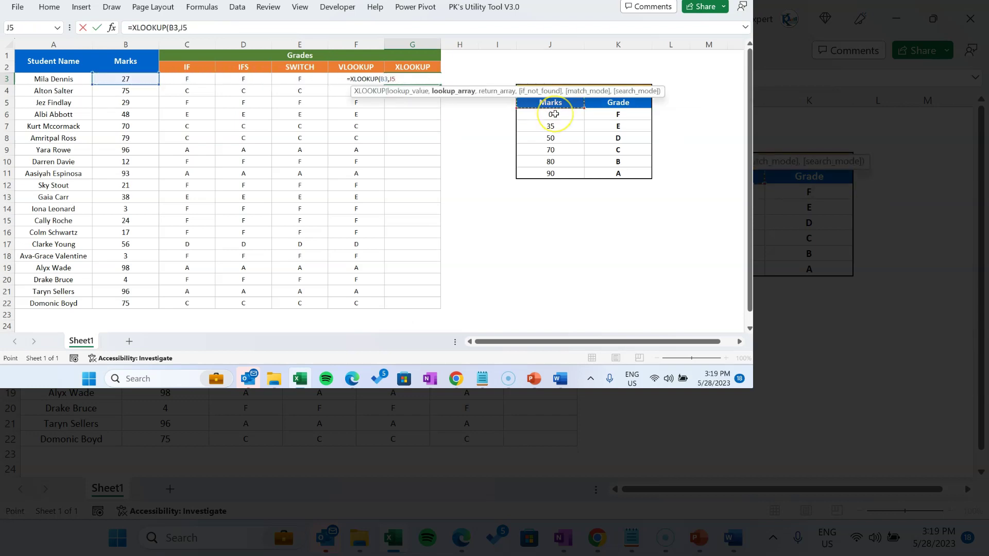
{"action": "key", "text": "ctrl+shift+Down"}
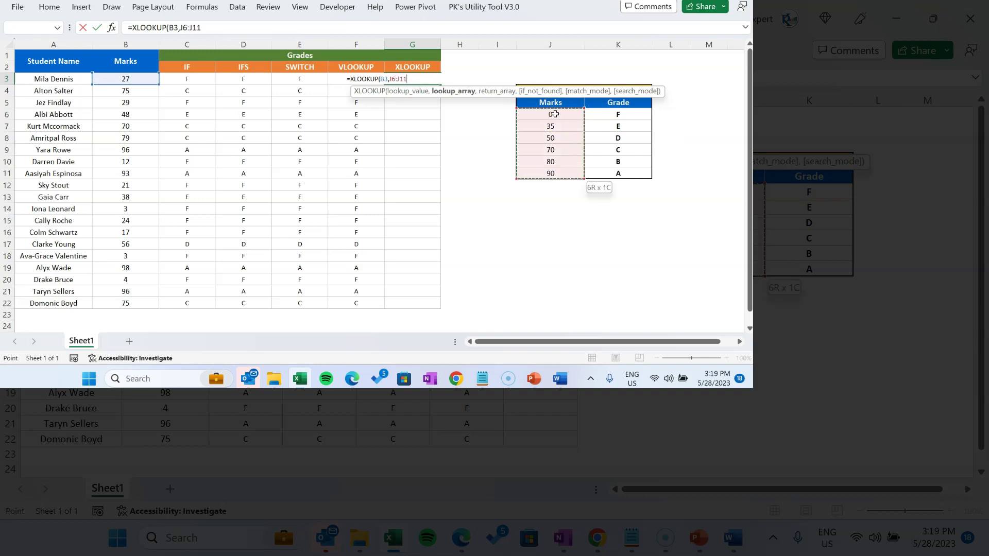
{"action": "key", "text": "F4"}
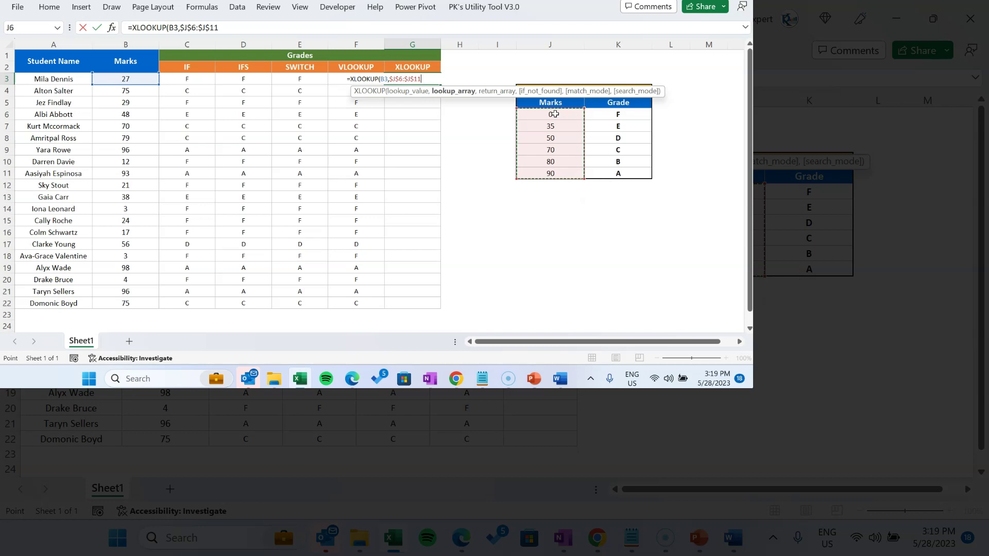
{"action": "type", "text": ","}
- Complete the XLOOKUP with return range $K$6:$K$11 and match mode -1, showing F
{"action": "left_click", "coordinate": [638, 113]}
{"action": "key", "text": "ctrl+shift+Down"}
{"action": "left_click_drag", "start_coordinate": [244, 27], "coordinate": [221, 26]}
{"action": "key", "text": "F4"}
{"action": "left_click", "coordinate": [285, 25]}
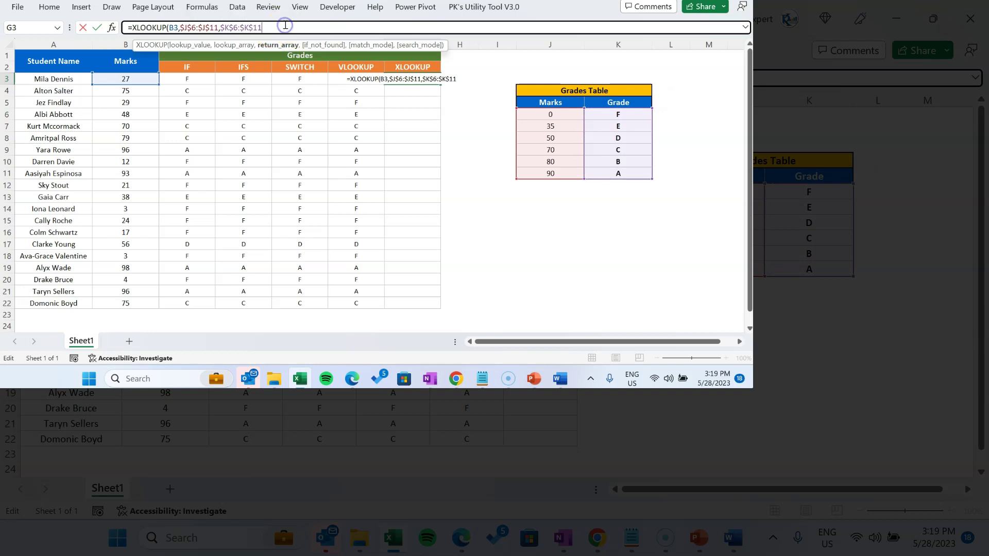
{"action": "type", "text": ","}
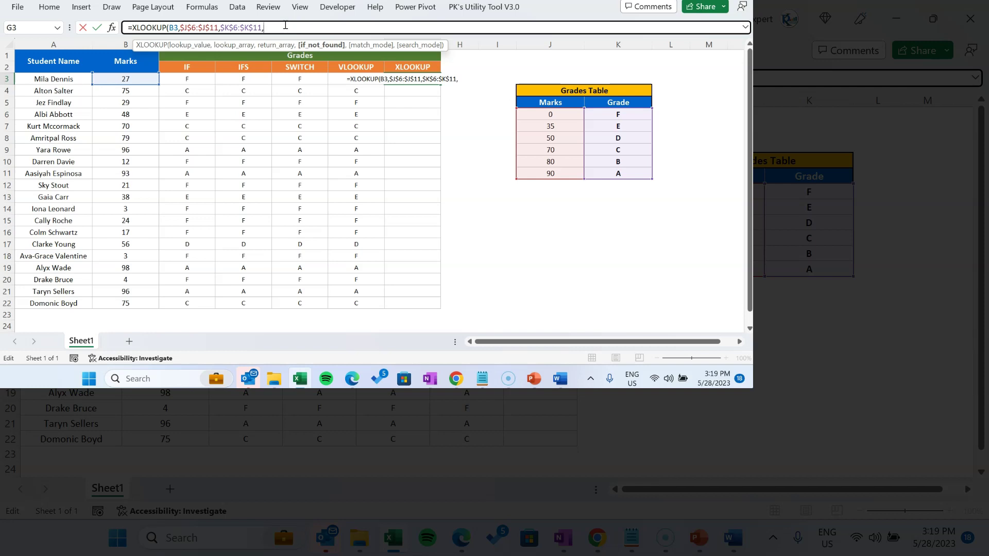
{"action": "type", "text": ","}
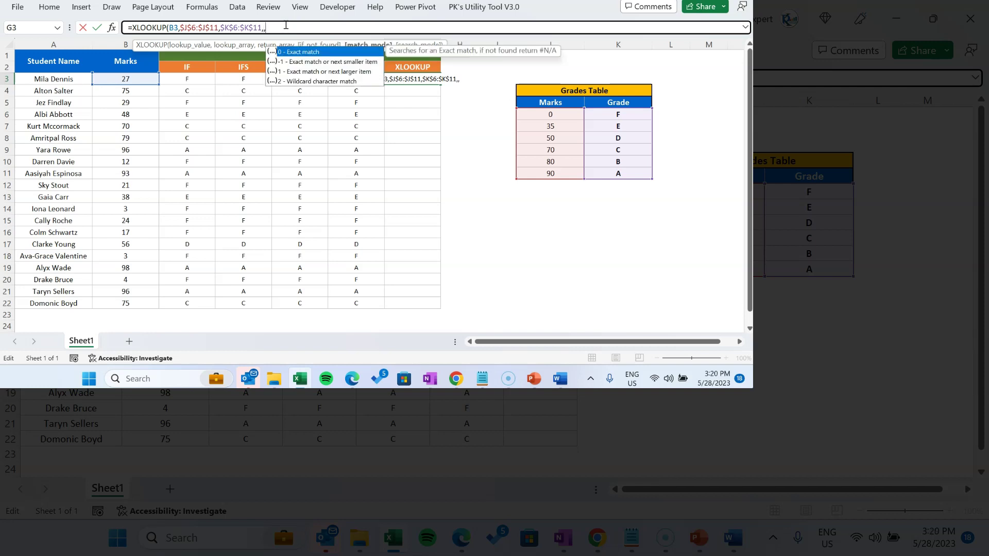
{"action": "key", "text": "Down"}
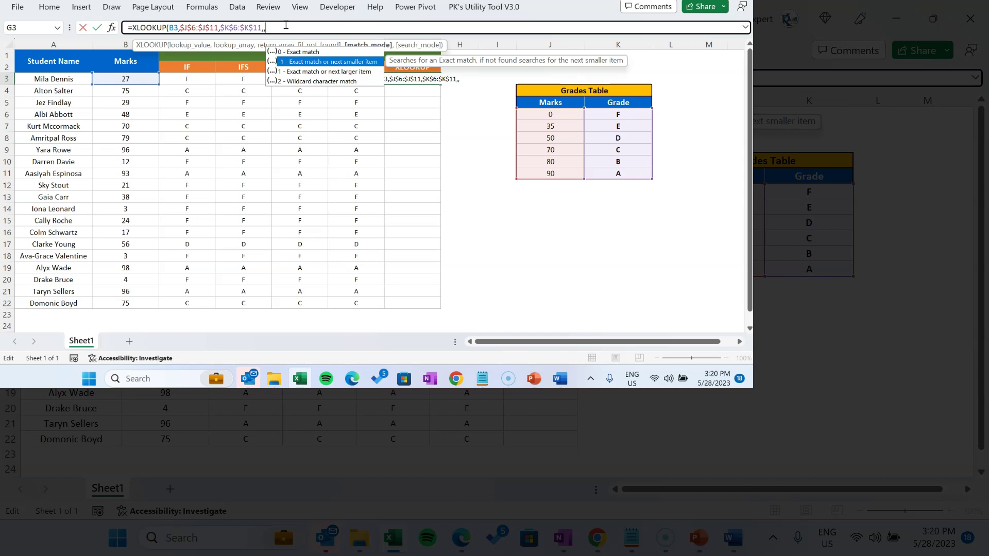
{"action": "key", "text": "Tab"}
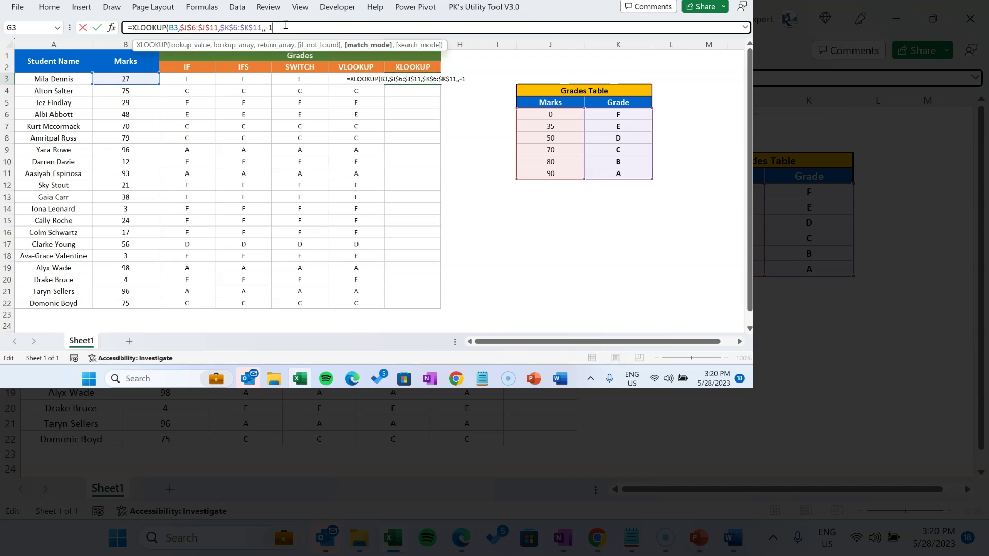
{"action": "type", "text": ")"}
{"action": "key", "text": "ctrl+Return"}
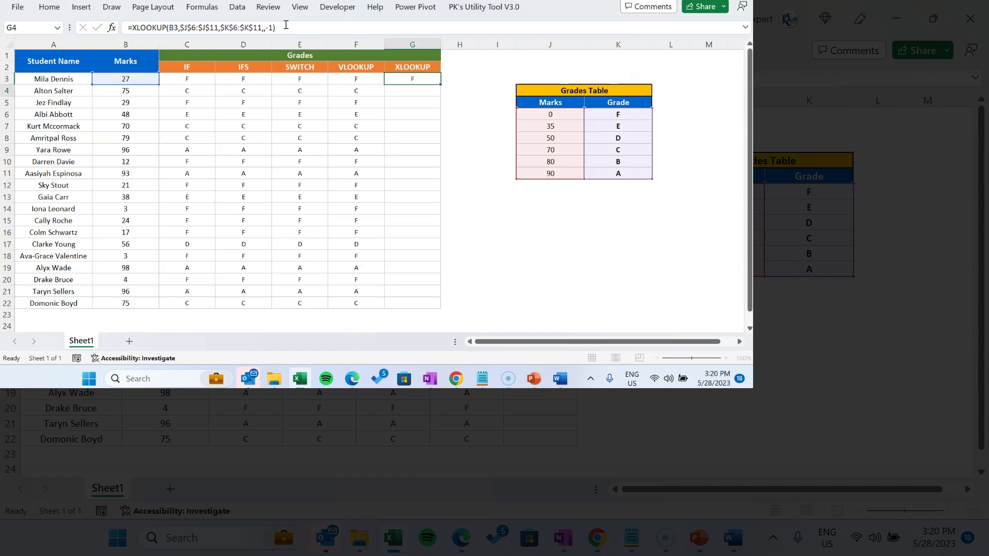